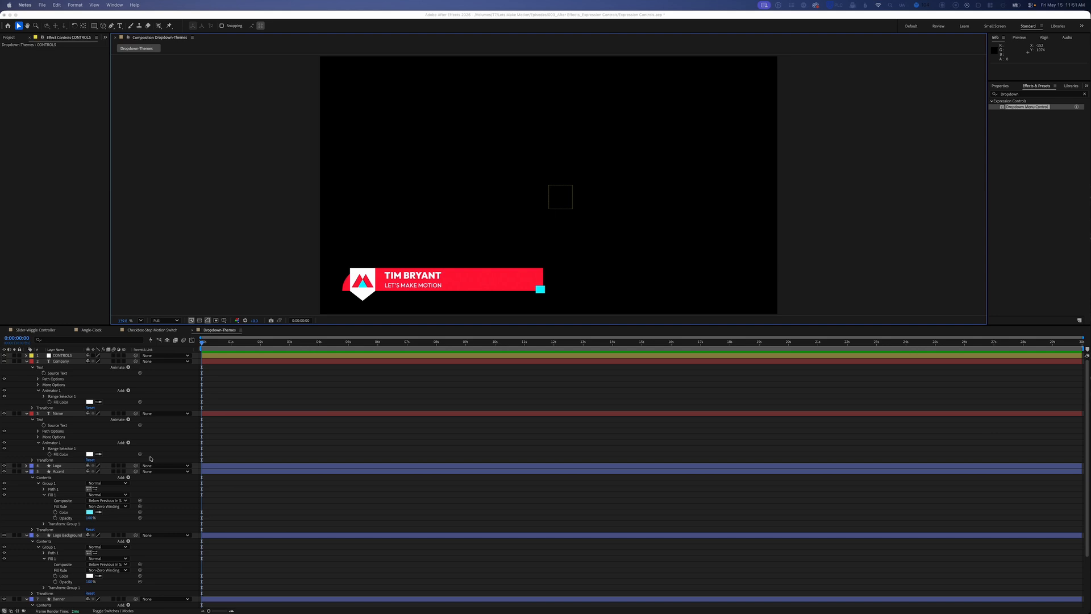
- Preview the lower third with the light background layer shown, hide that layer again, and review the color properties of the text and shape layers
scroll(150, 459, down, 3)
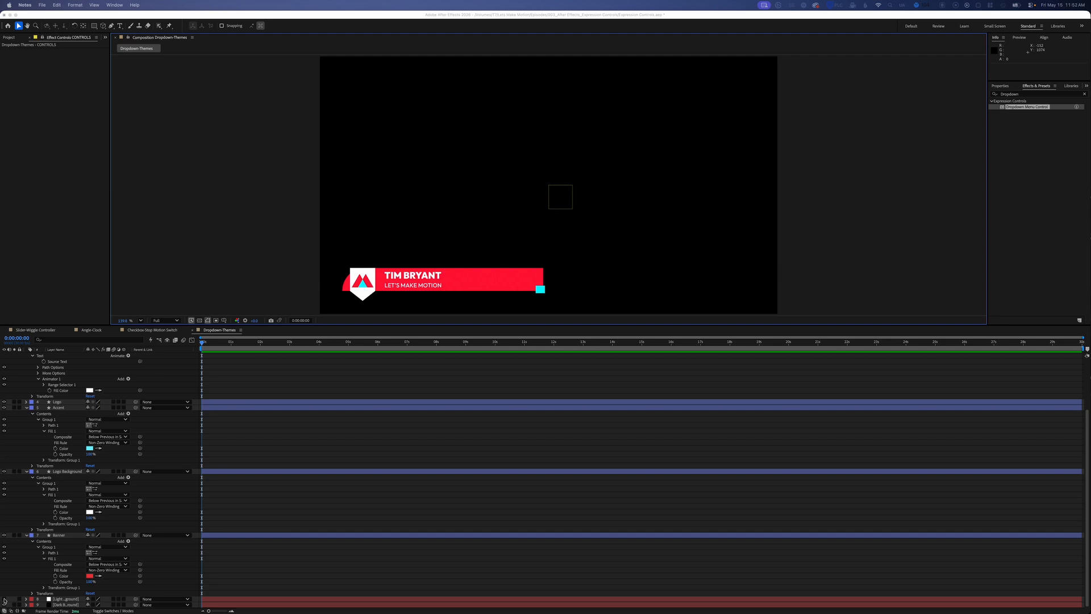
click(4, 600)
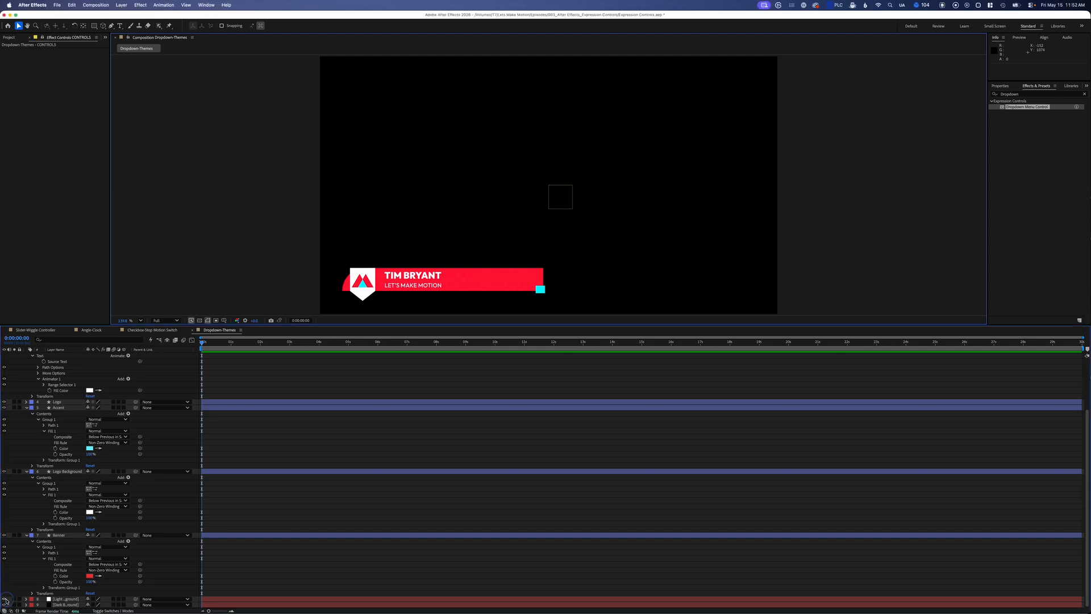
click(4, 599)
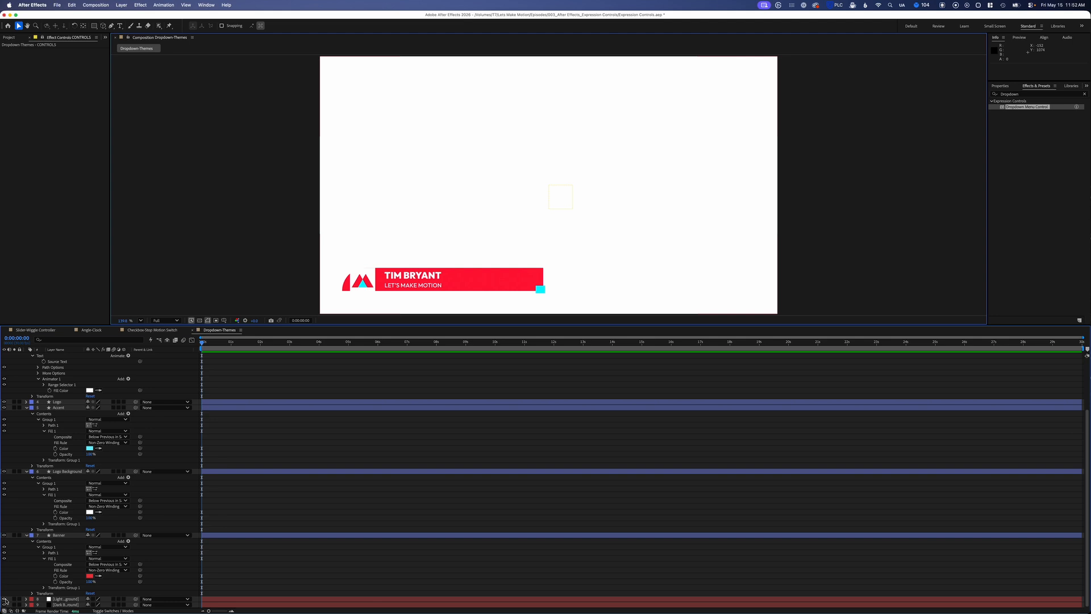
click(4, 599)
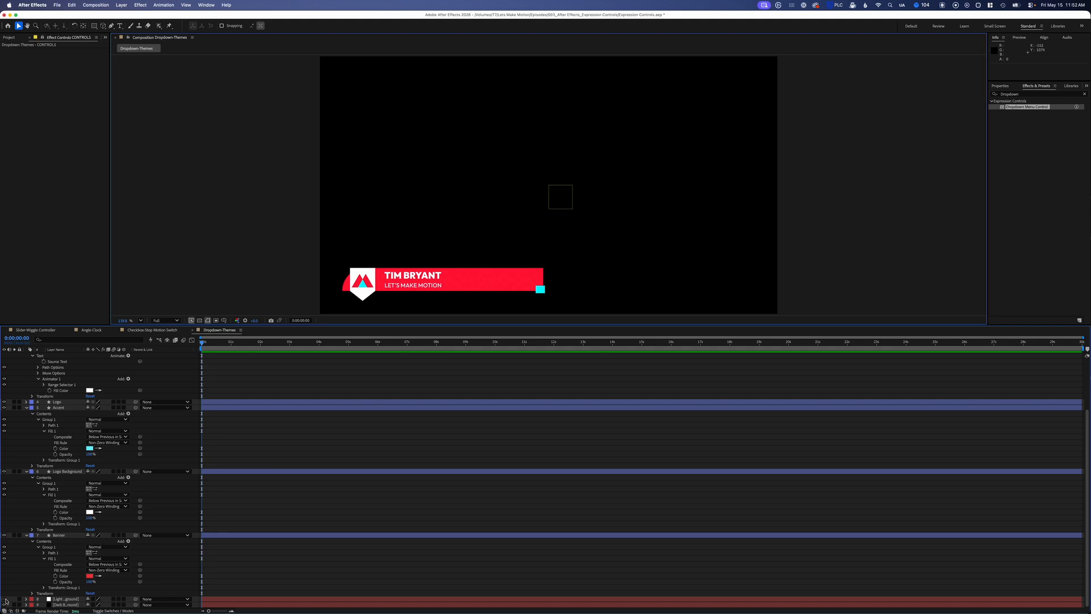
scroll(79, 545, up, 2)
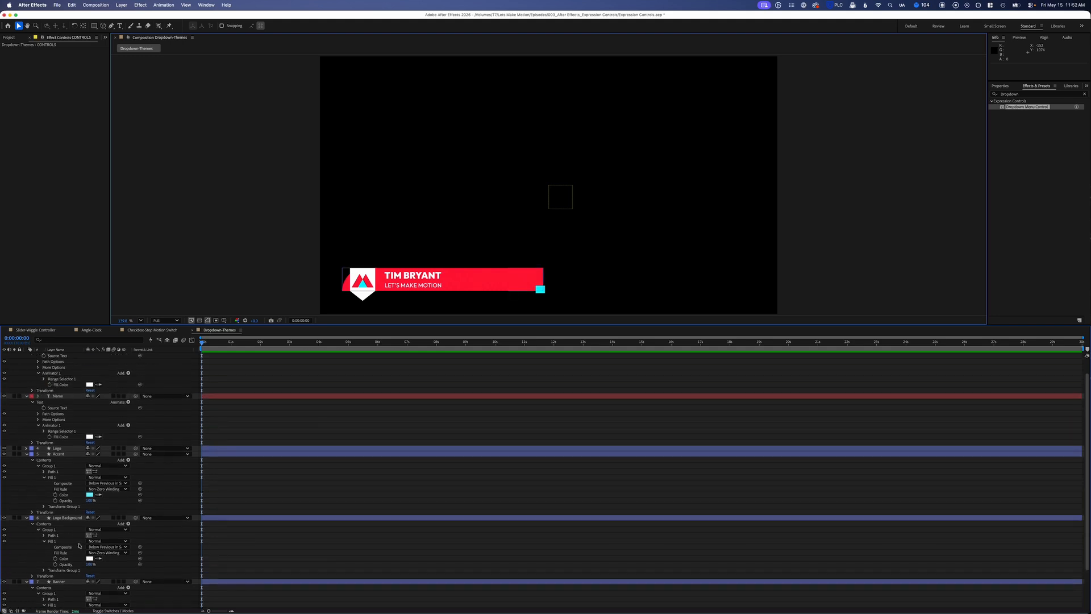
scroll(79, 546, up, 1)
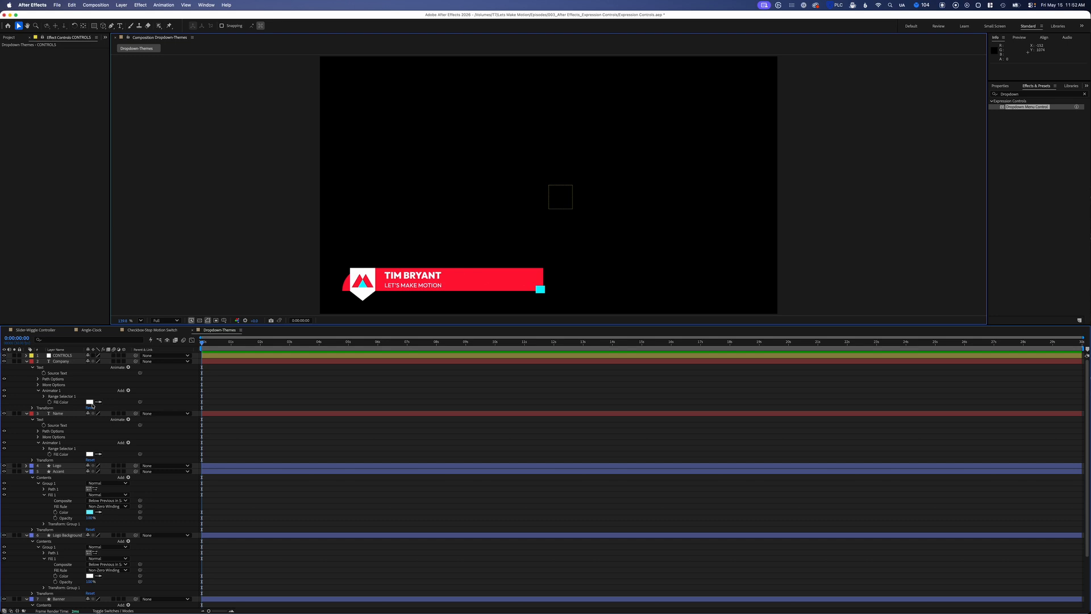
scroll(93, 406, down, 5)
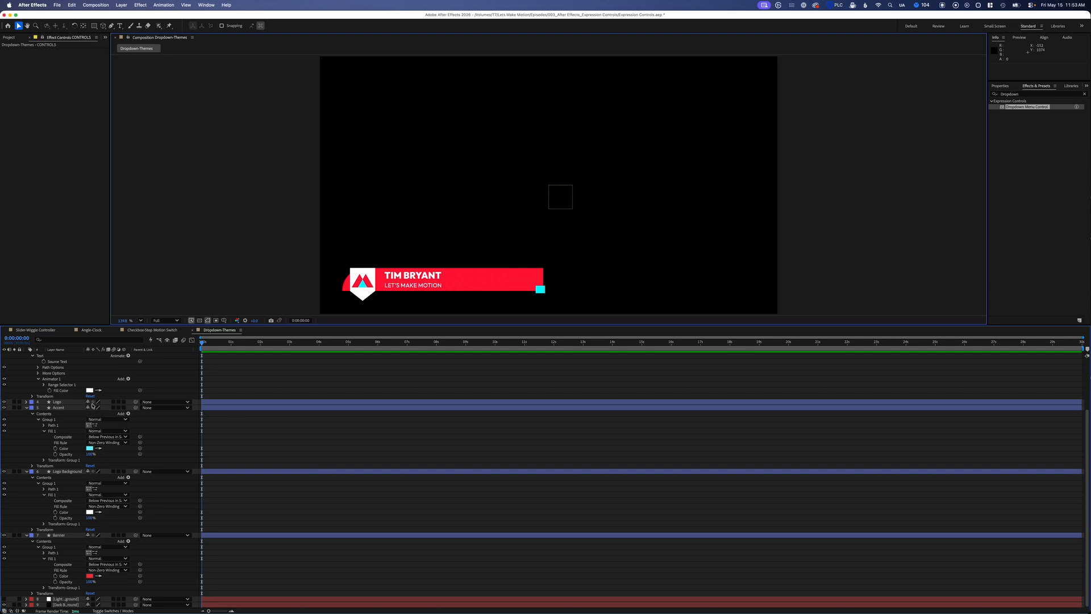
scroll(93, 405, up, 5)
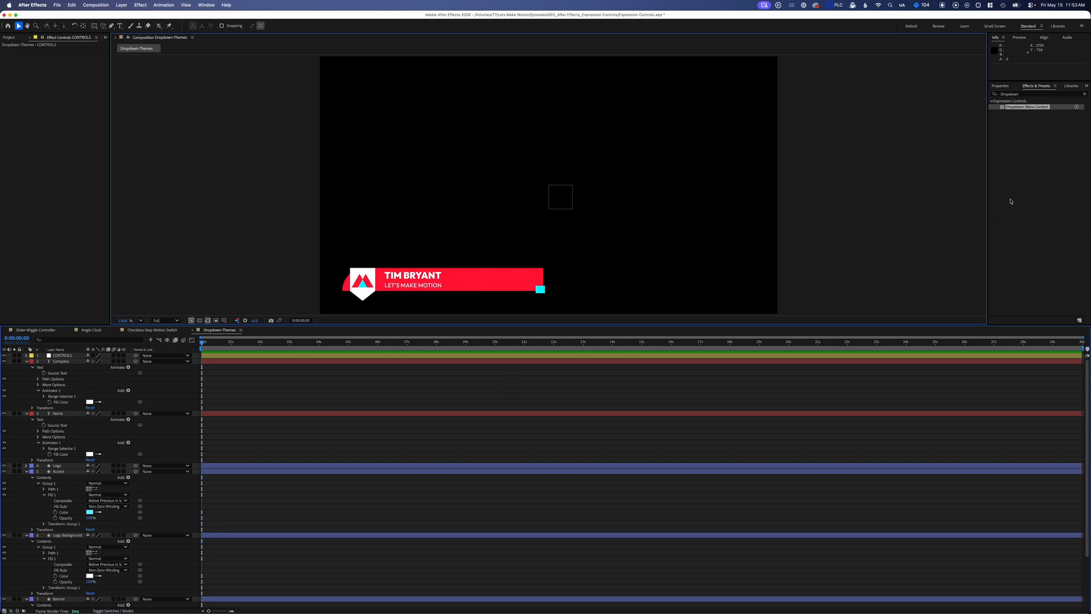
- Find the Dropdown Menu Control effect by searching for "dropdown" and apply it to the CONTROLS layer
click(1083, 95)
click(1027, 96)
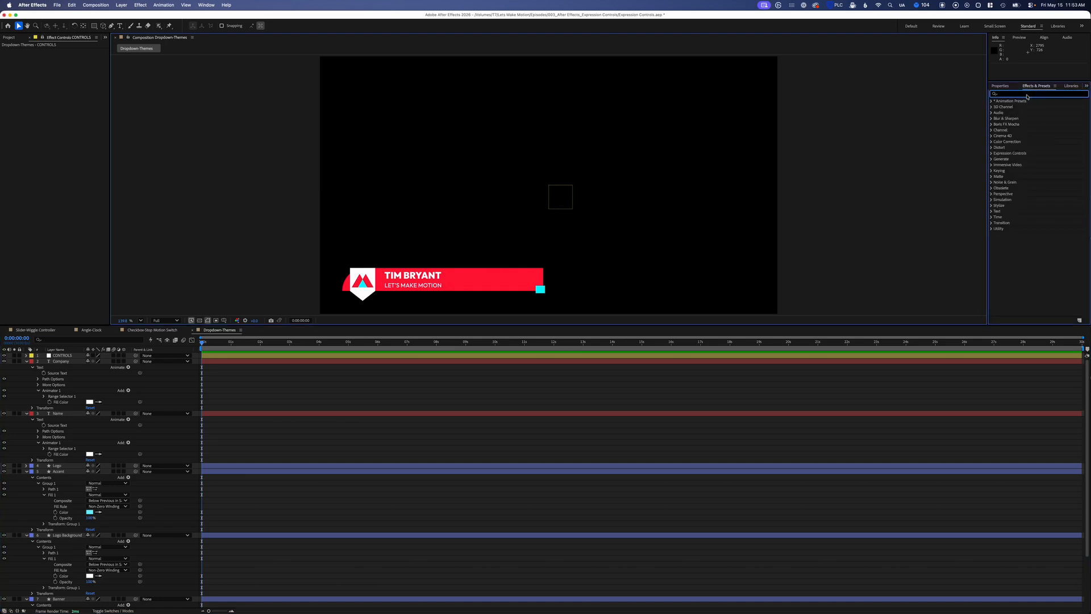
text(drop)
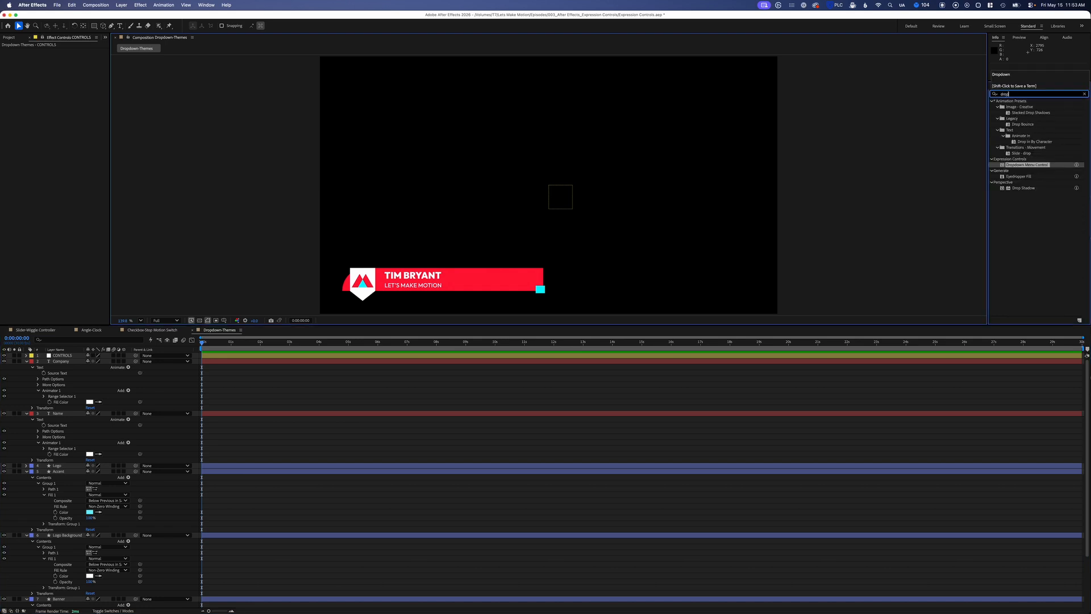
text(down)
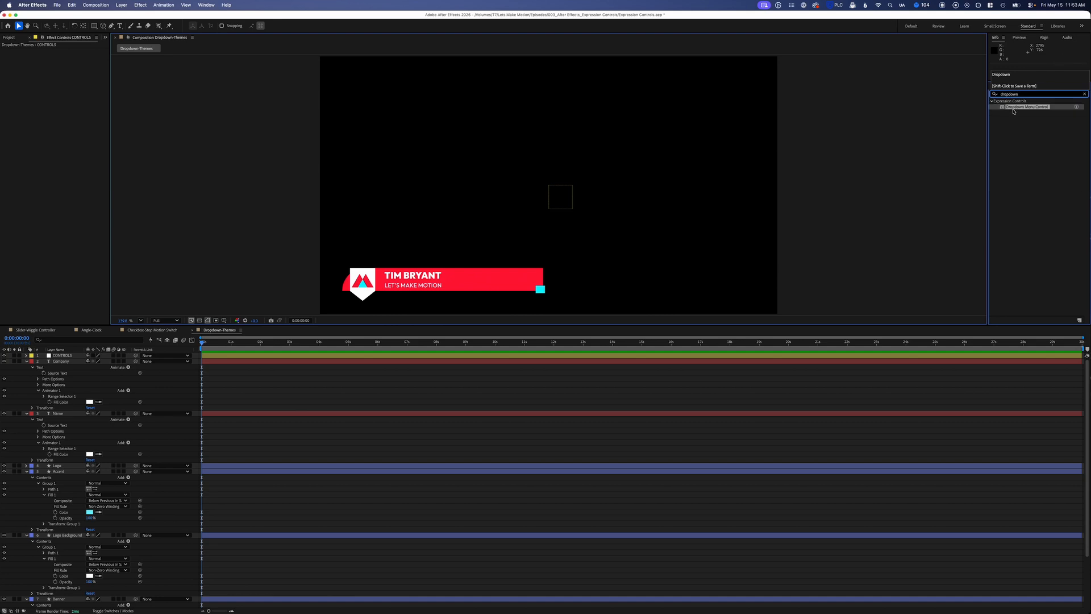
drag(1013, 109, 70, 357)
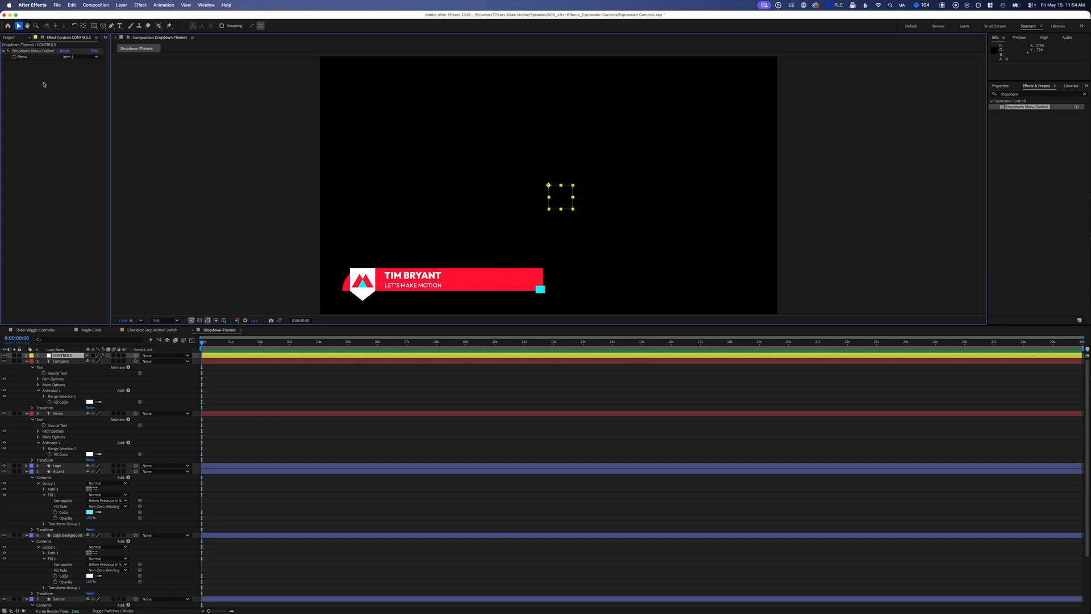
- Rename the Dropdown Menu Control effect on the CONTROLS layer to "Theme"
click(28, 52)
key(Return)
text(Theme)
key(Return)
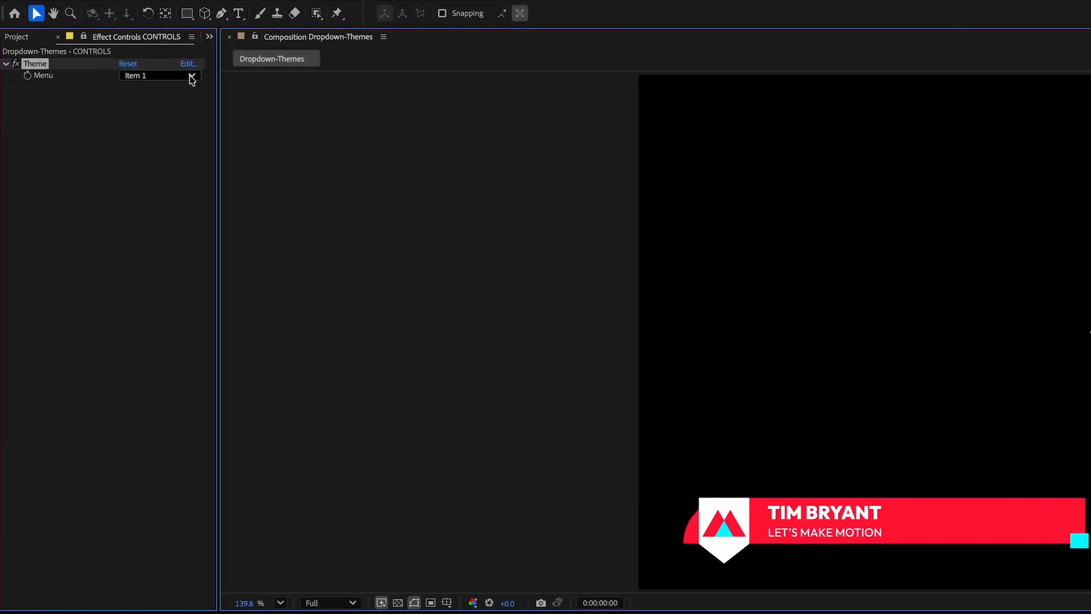
- Edit the Theme dropdown's items: name the first "Dark Background" and the second "Light Background", remove the third, and check the resulting options
click(192, 77)
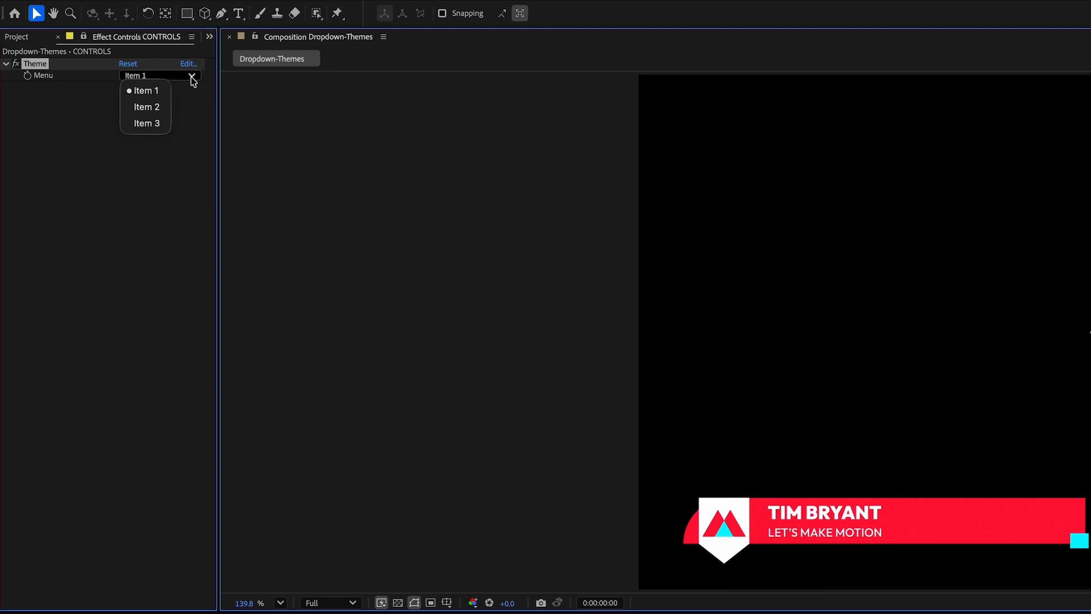
click(192, 77)
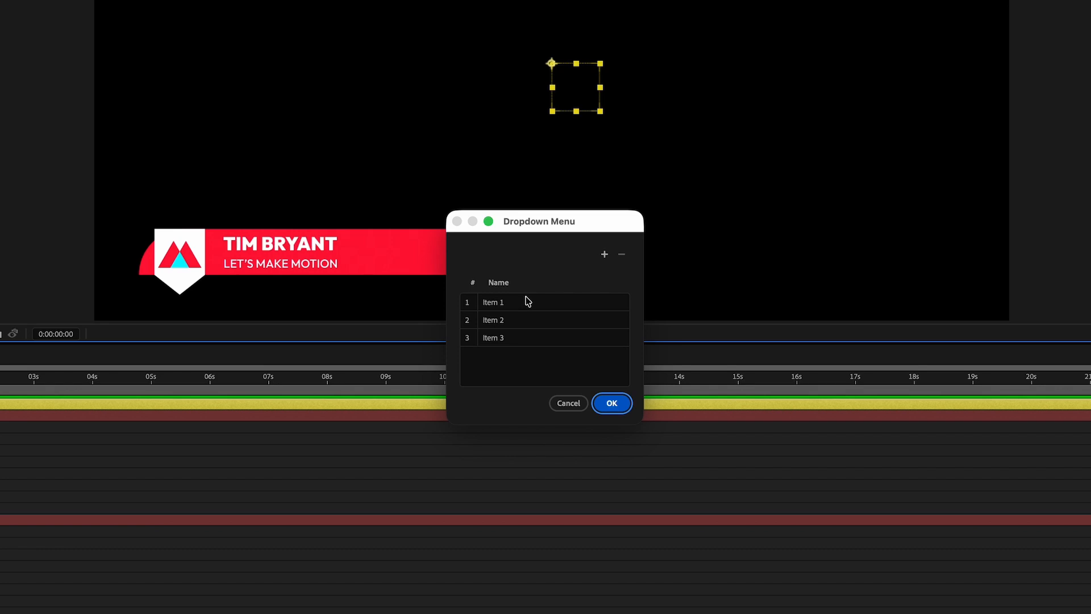
double_click(498, 304)
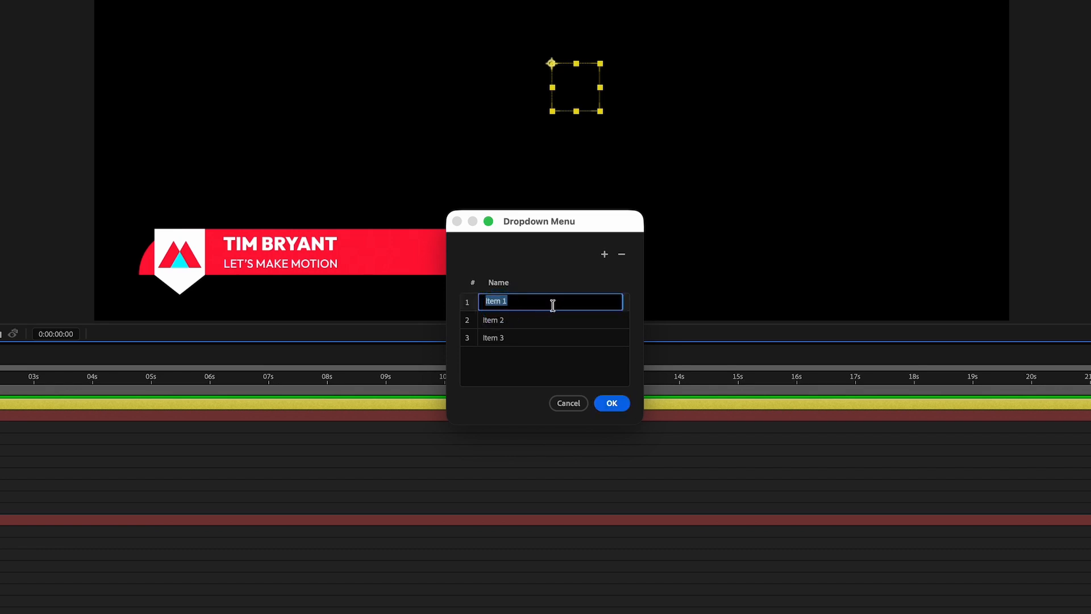
text(Dark Background)
key(Return)
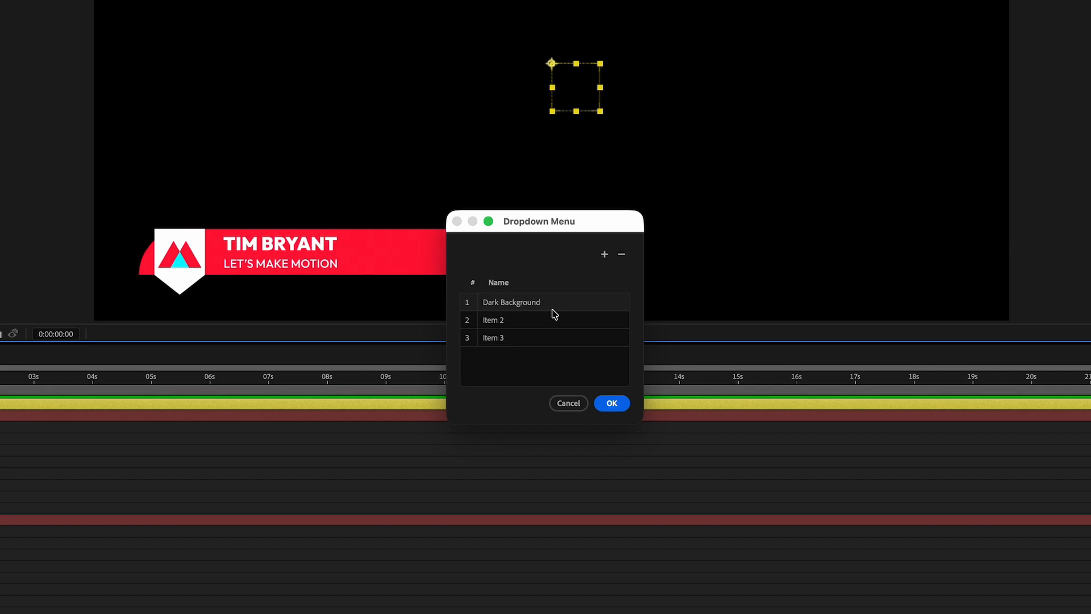
double_click(515, 321)
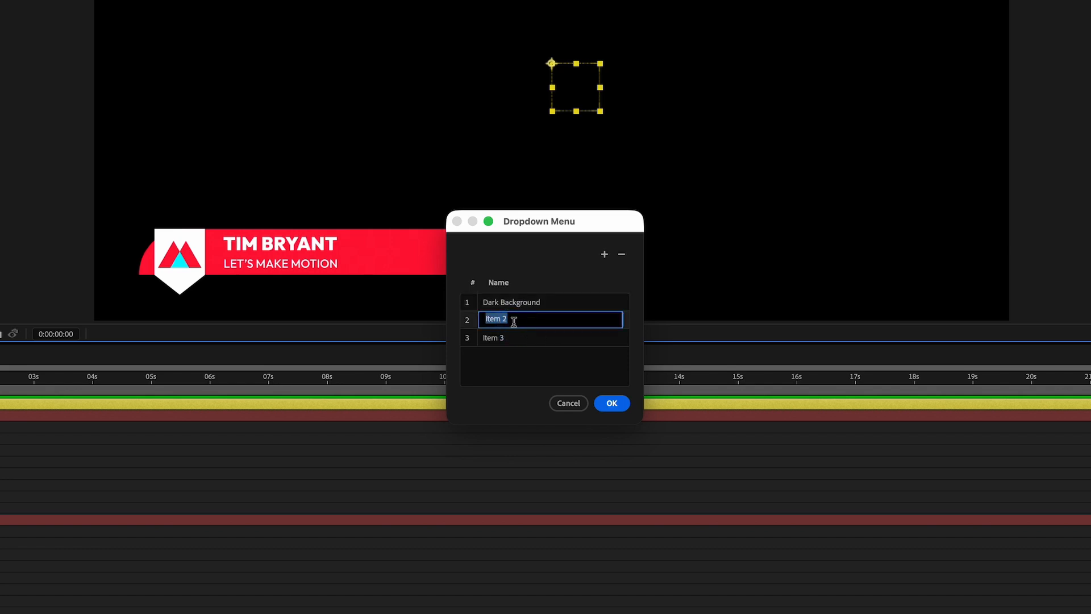
text(Light Background)
key(Return)
double_click(512, 338)
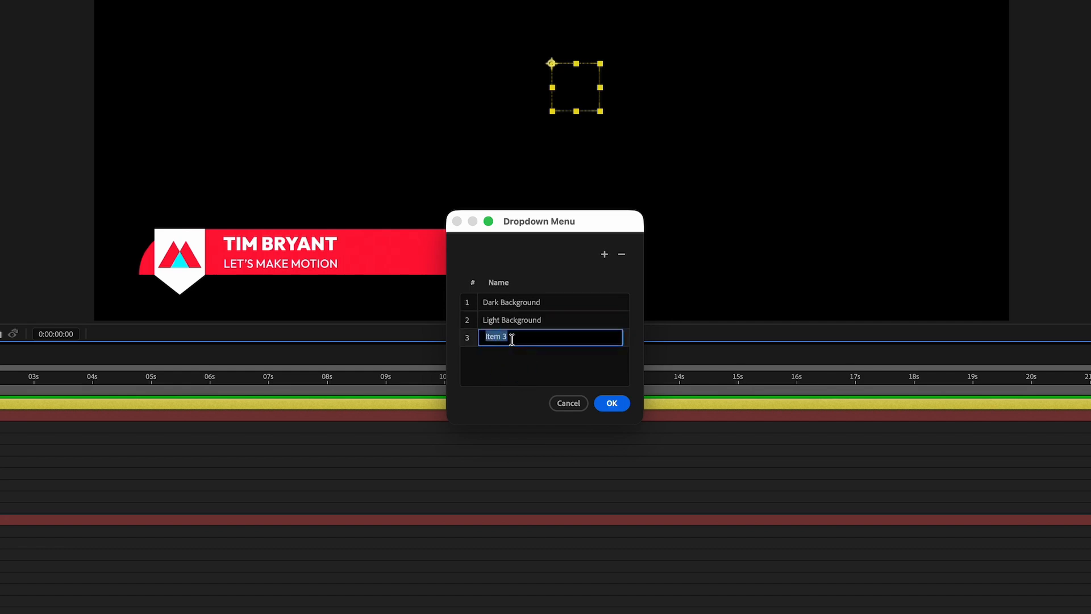
click(623, 258)
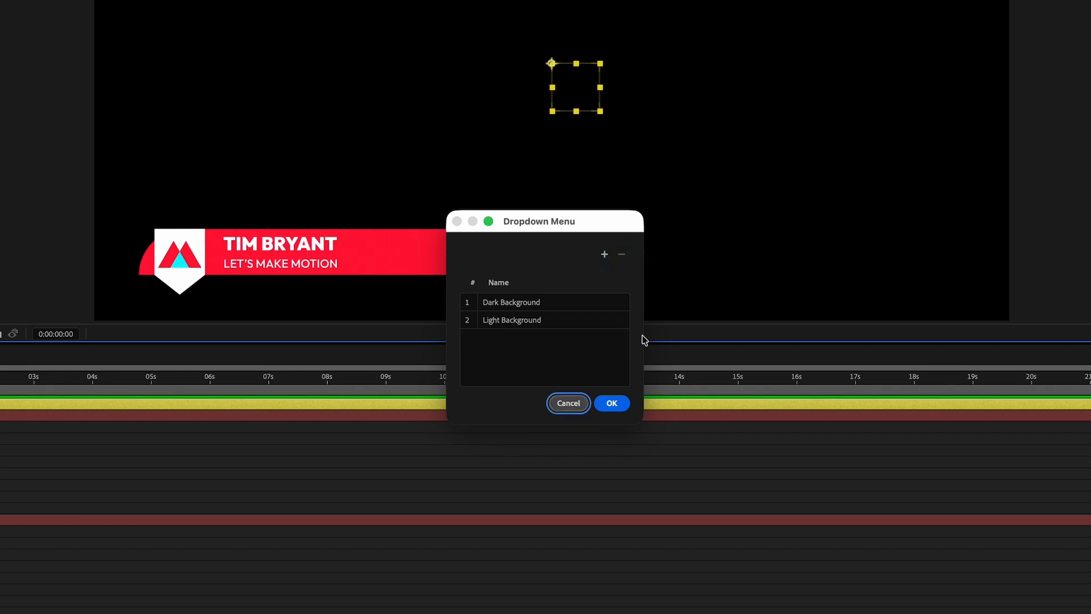
click(625, 407)
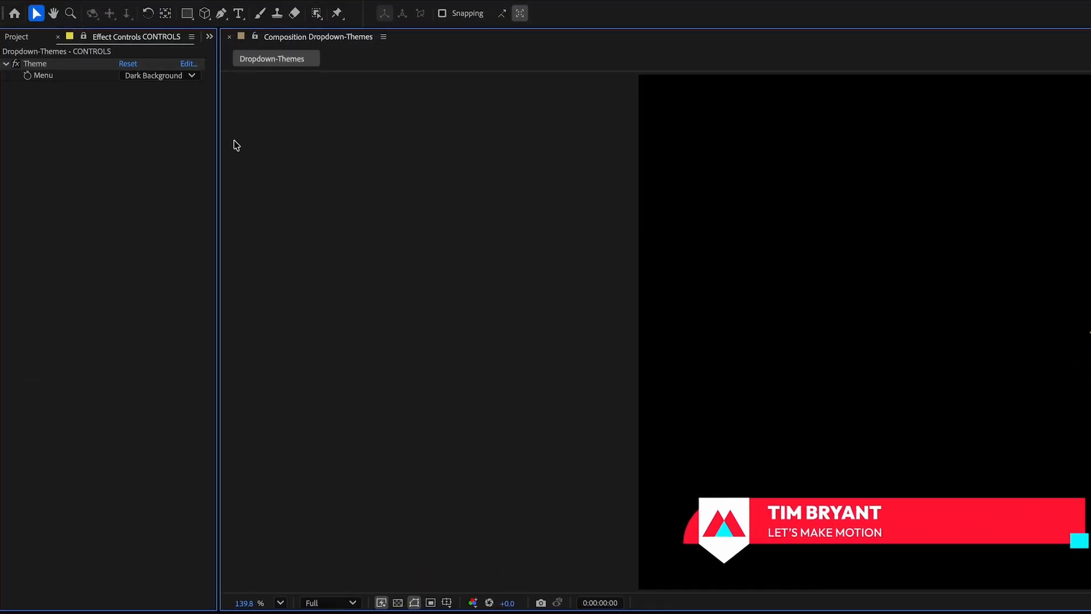
click(188, 76)
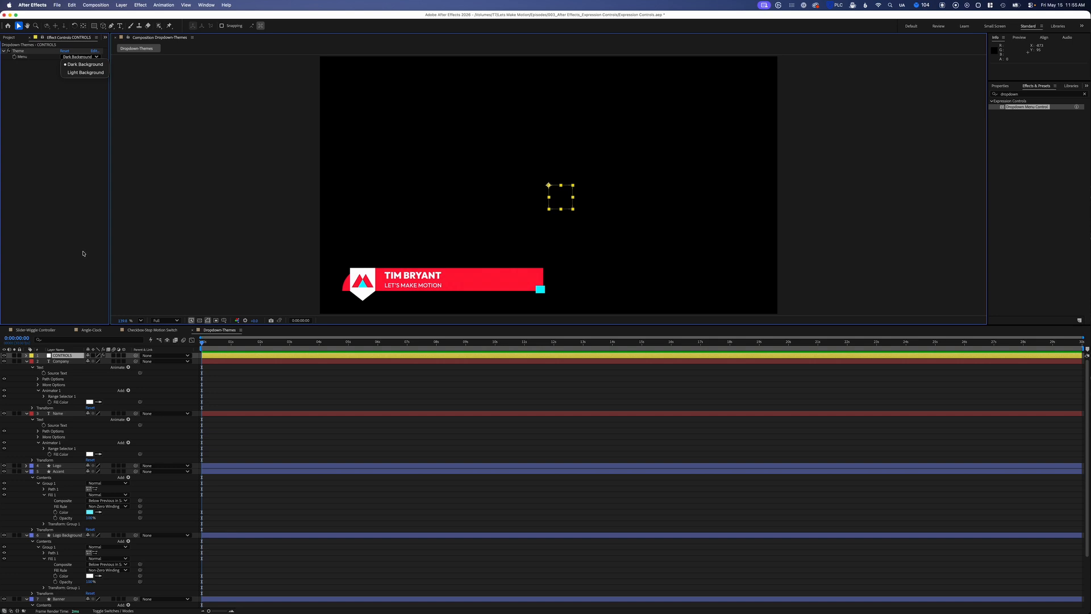
click(83, 253)
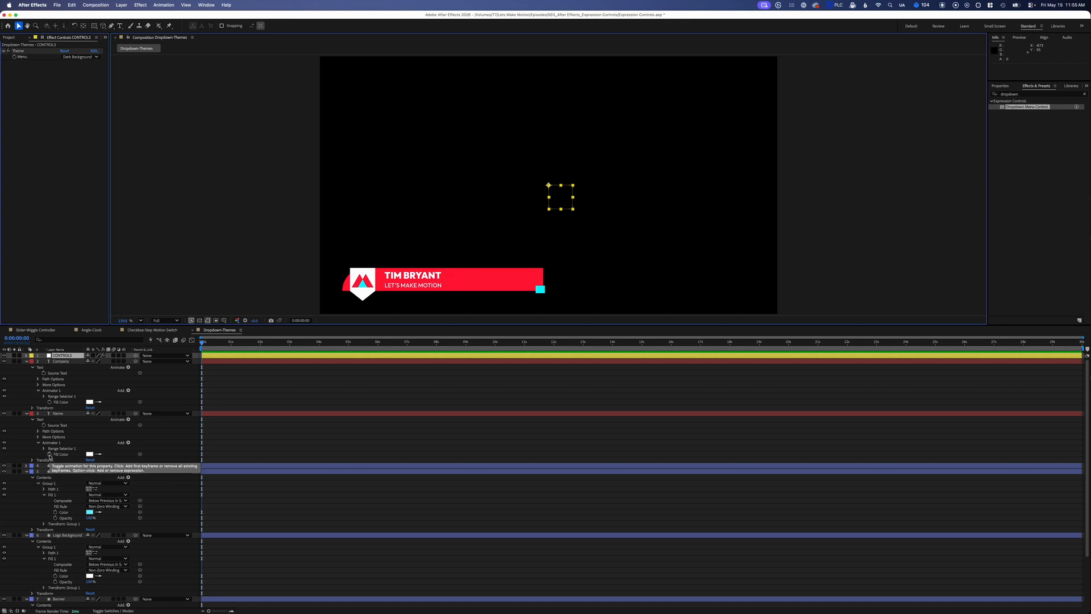
- Add an expression to the Name layer's Fill Color that defines colorTheme as a link to the Menu property of the Theme effect on CONTROLS
alt+click(49, 454)
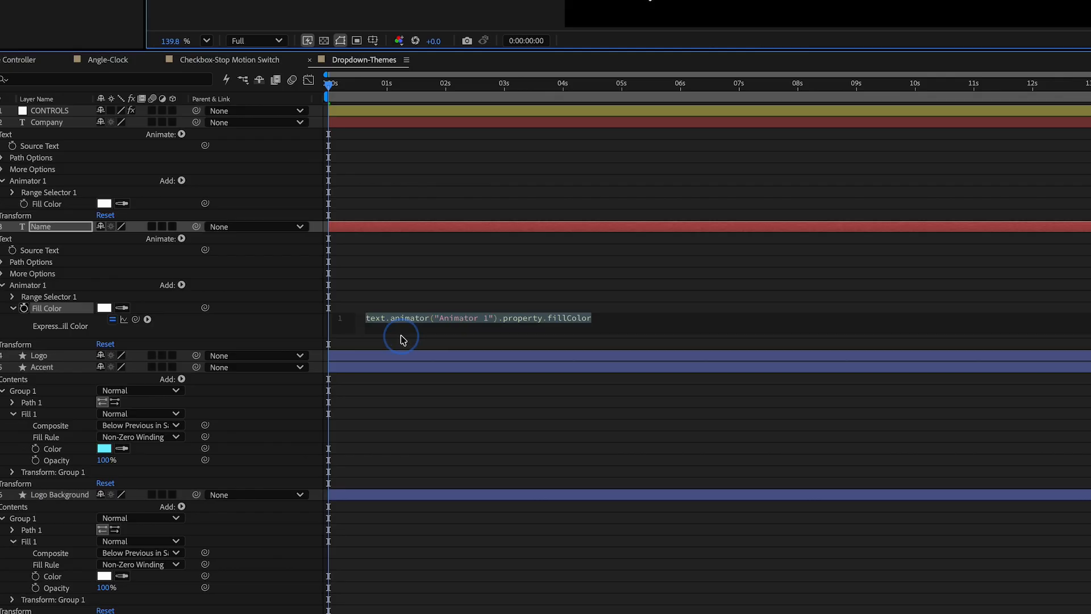
drag(237, 469, 235, 516)
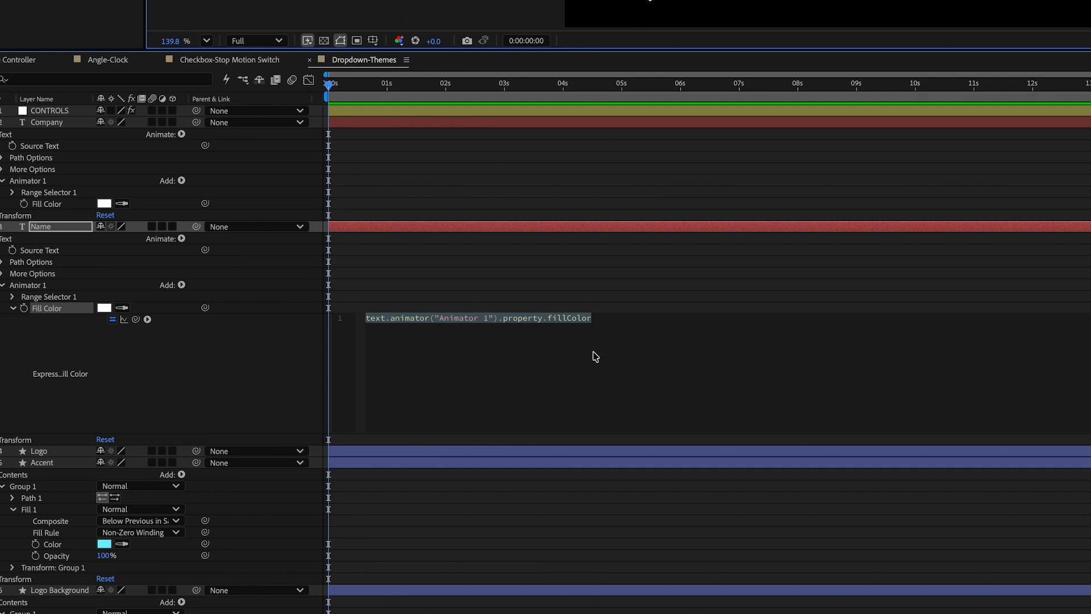
text(color)
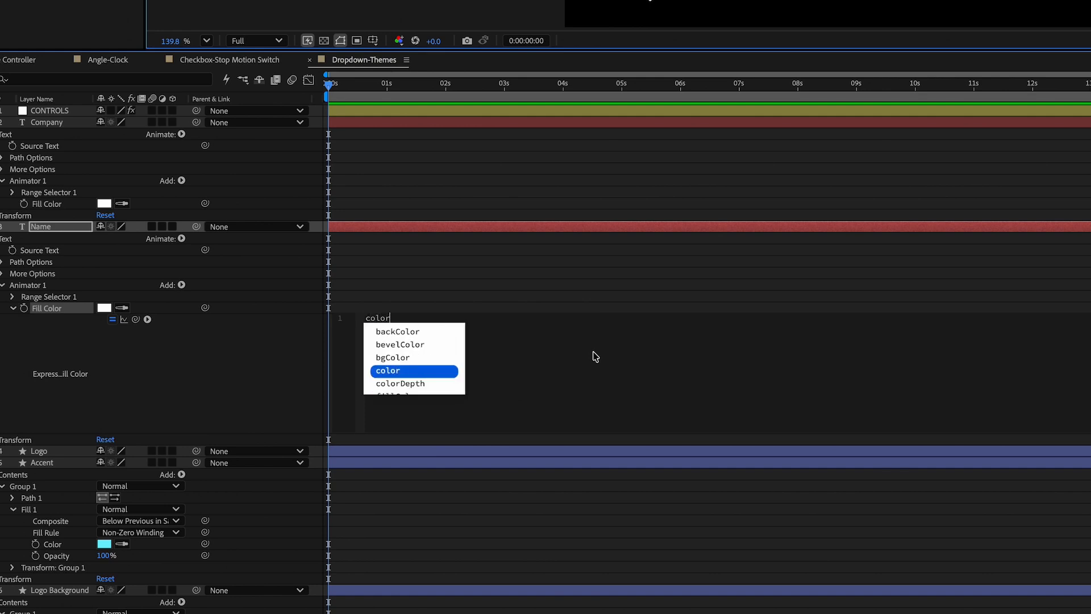
text(Theme)
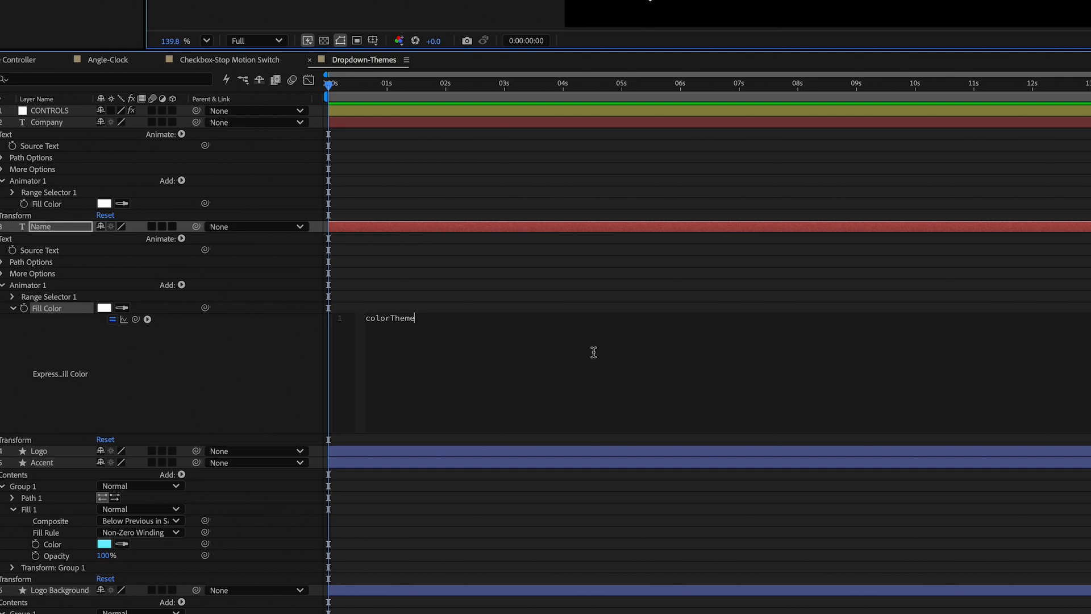
text(=)
drag(135, 319, 96, 32)
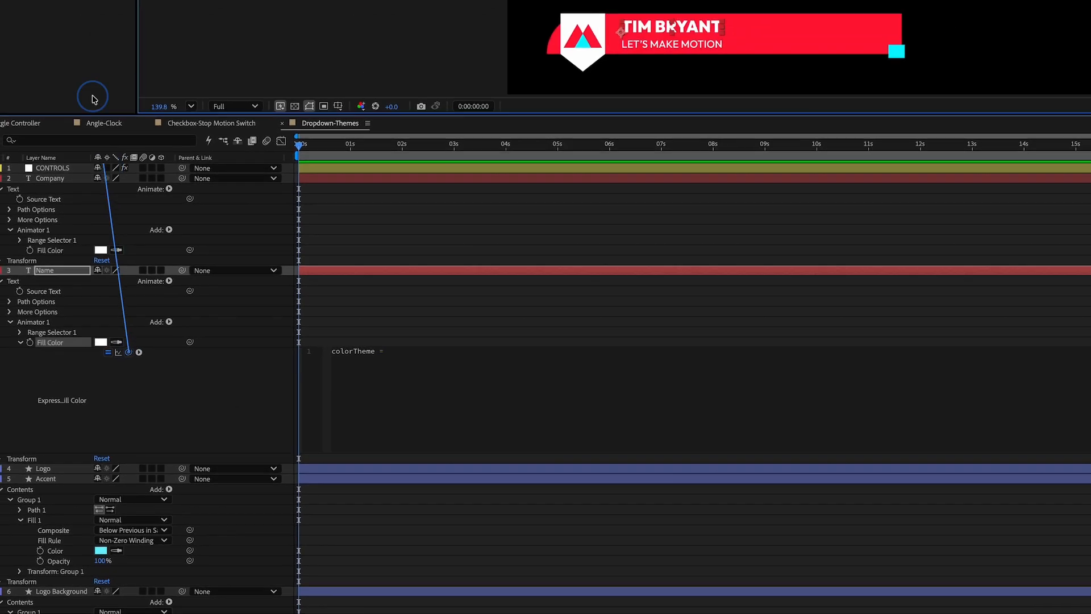
drag(94, 99, 0, 0)
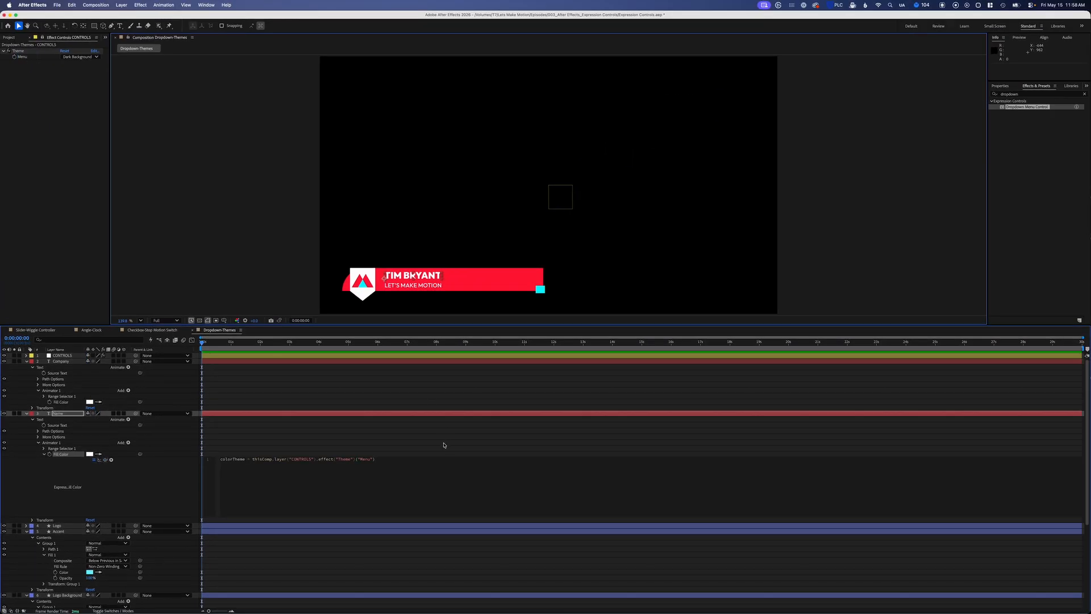
text(;)
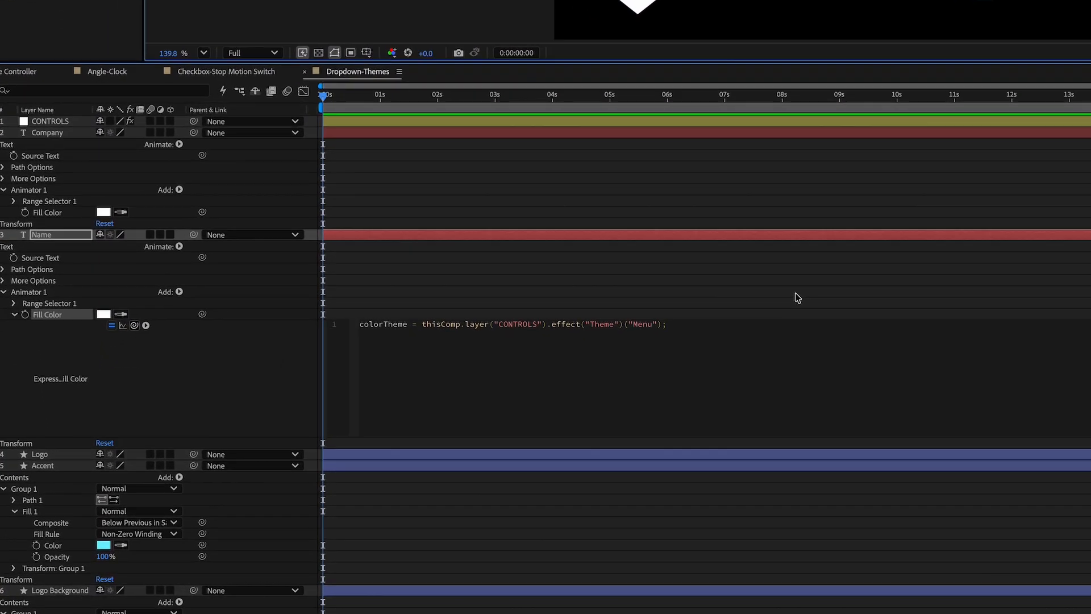
- Below the colorTheme definition in the Name layer's Fill Color expression, open an if block with the condition colorTheme == 0
key(Return)
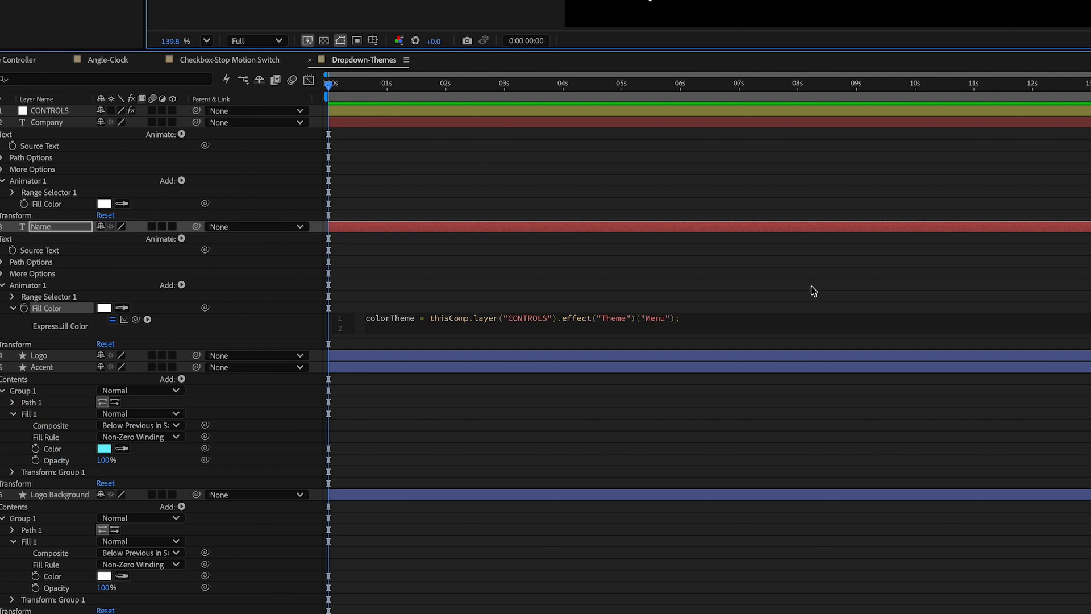
key(Return)
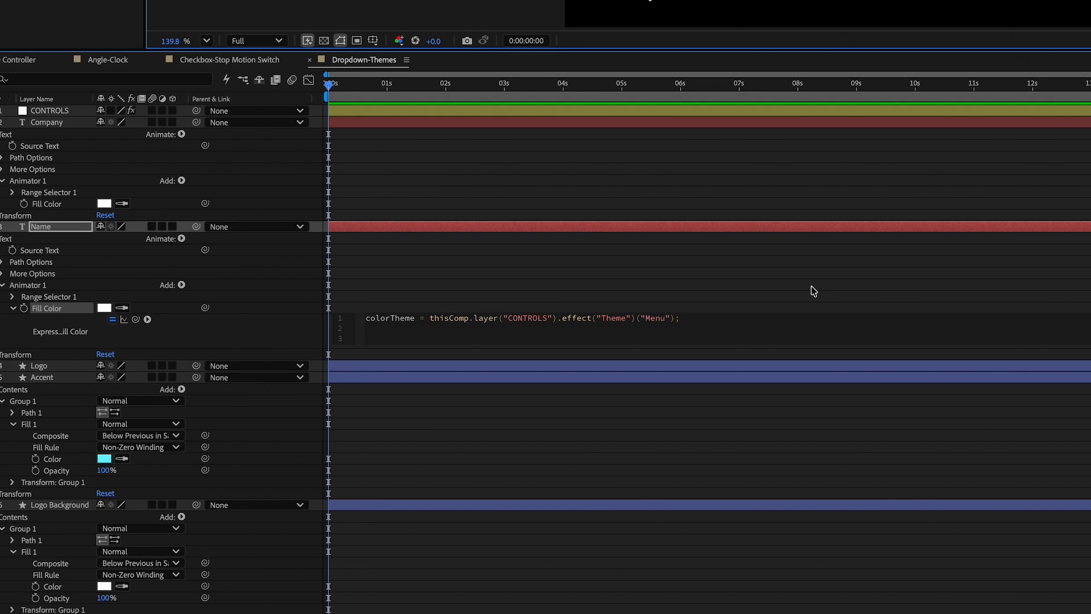
text(if)
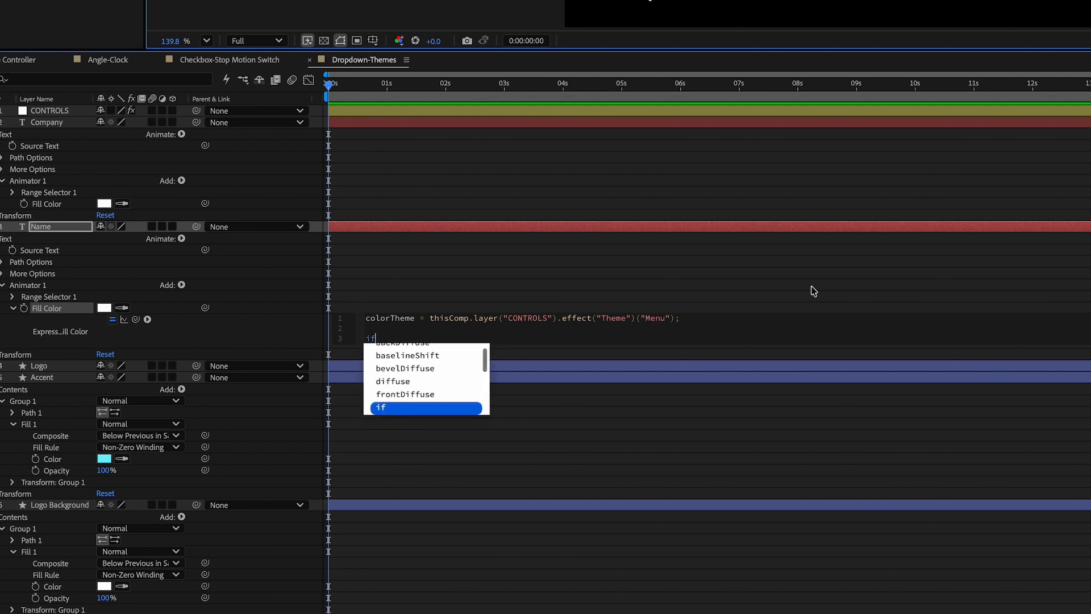
text( (colorTh)
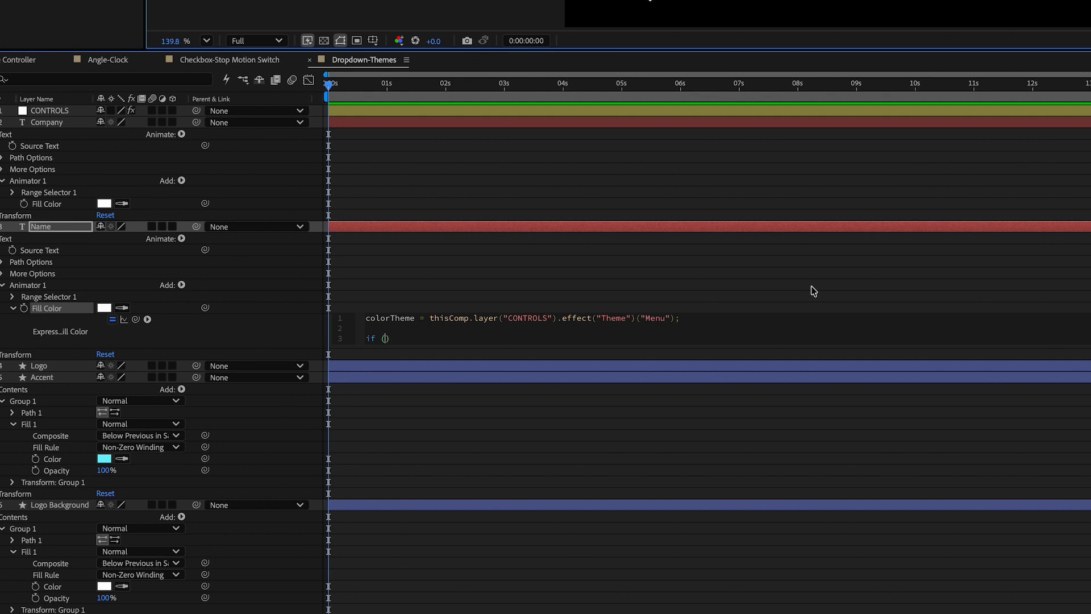
text(eme == 0)
key(Right)
text({)
key(Return)
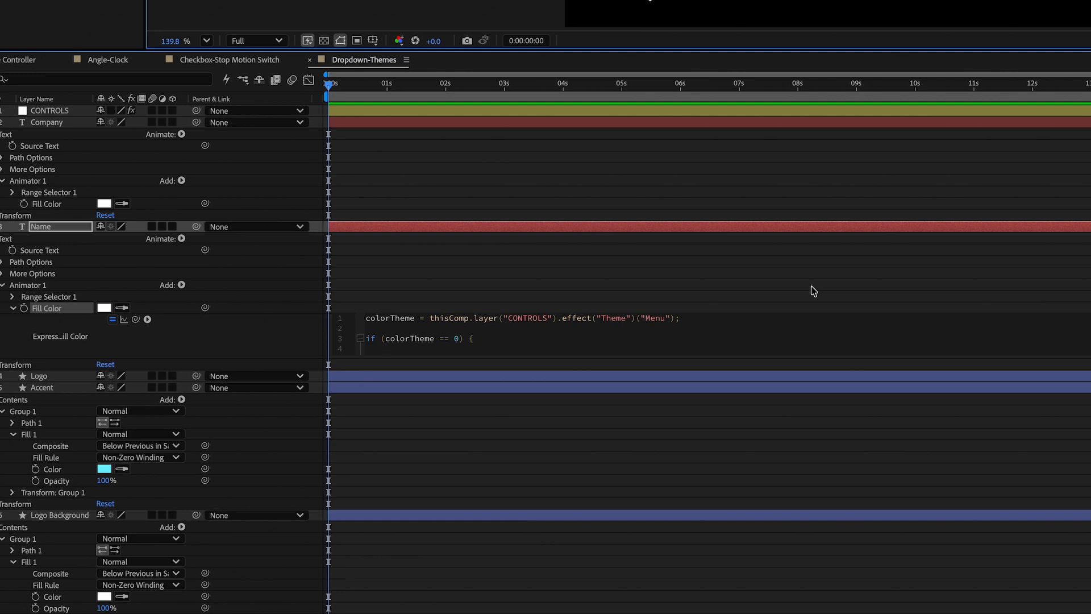
- Have the if block return hexToRgb("FFFFFF"); and close its brace
text(hex)
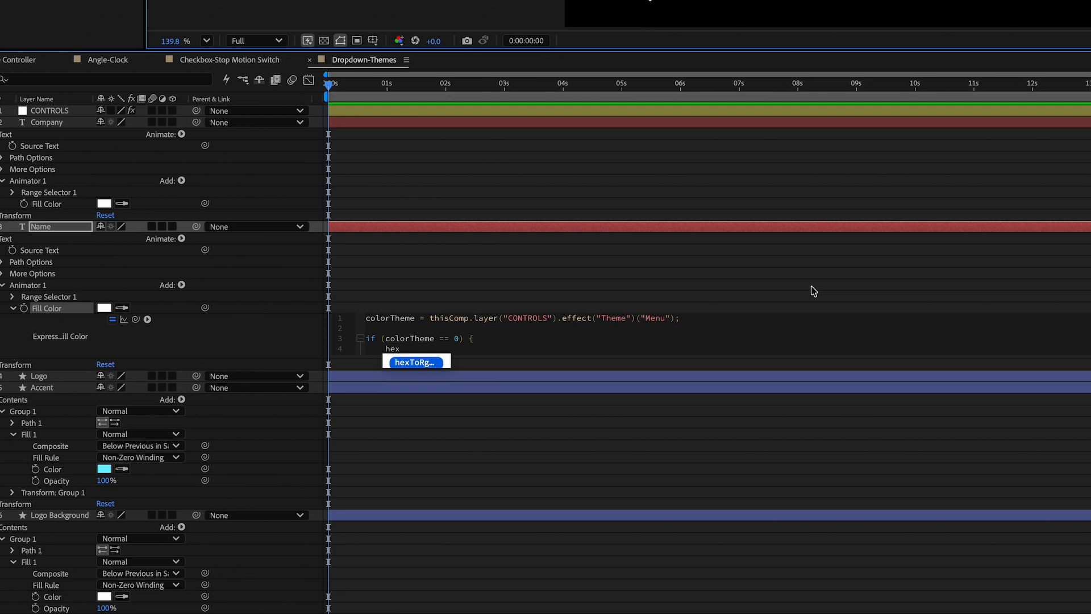
key(Return)
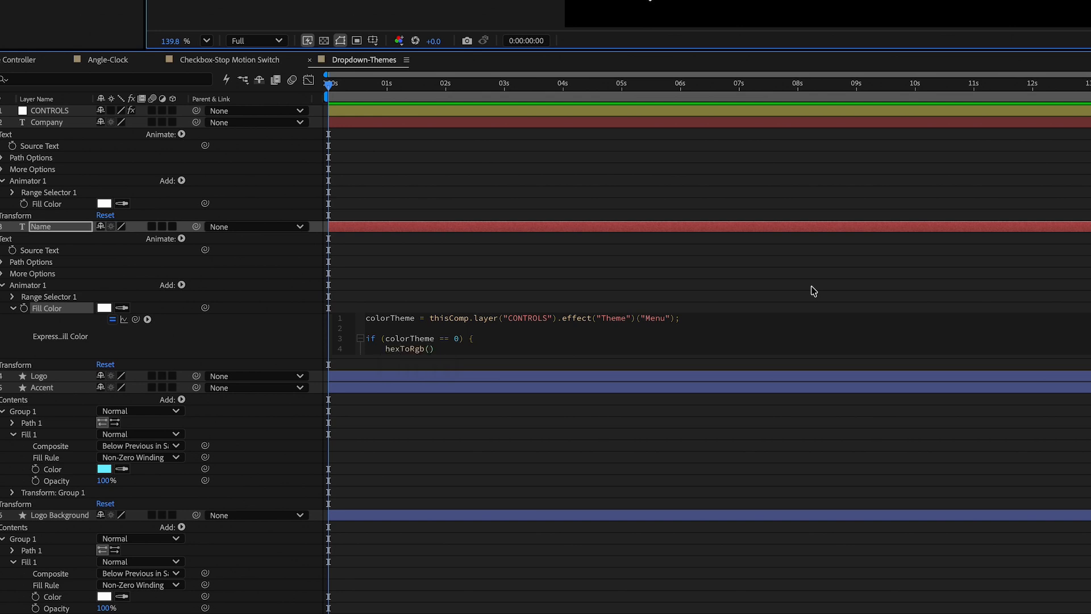
text(")
text(FFFFFF)
key(End)
key(Return)
text(})
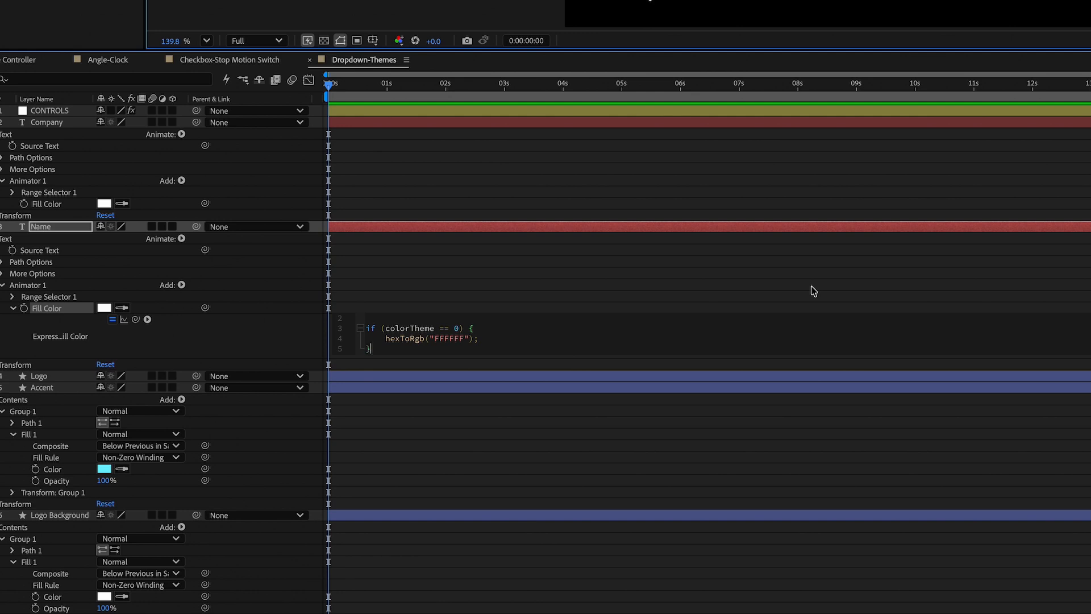
- Add an else if branch to the expression with the condition colorTheme == 1
text(else if )
text(()
text(colorT)
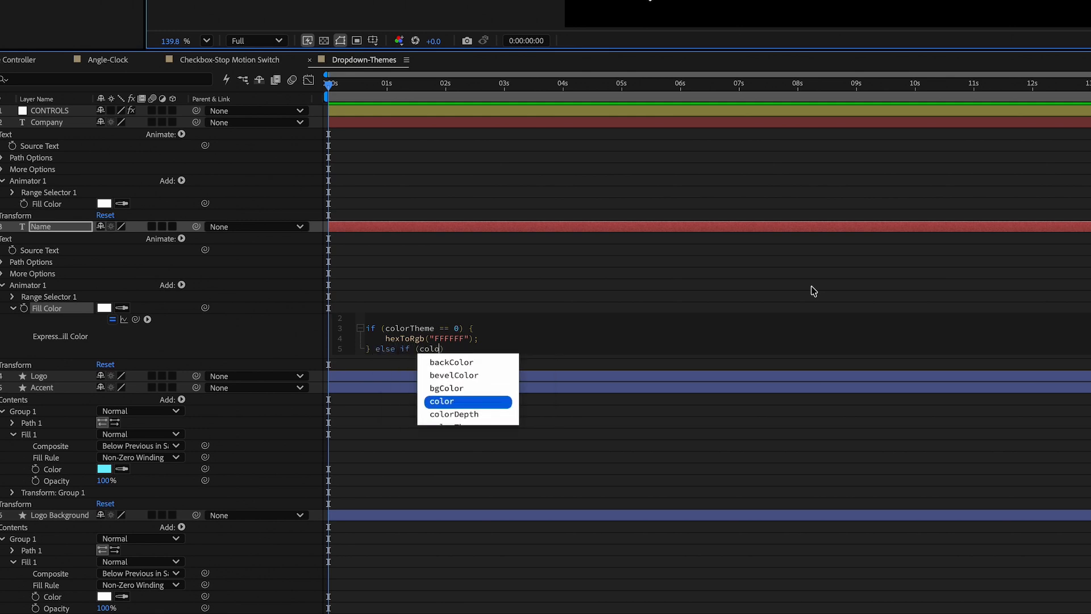
text(heme )
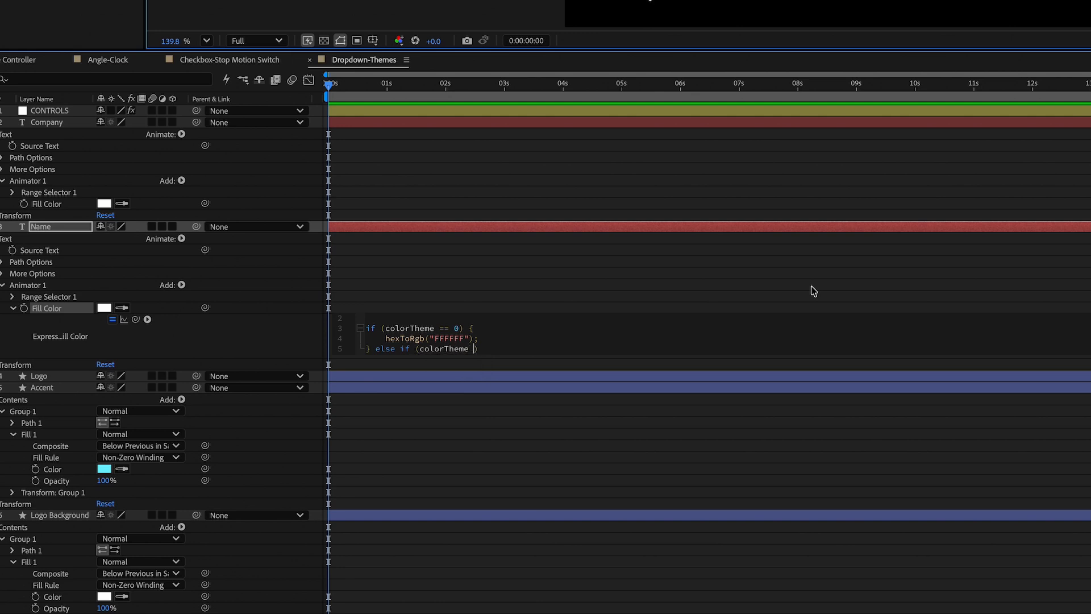
text(==)
text(1) {)
key(Return)
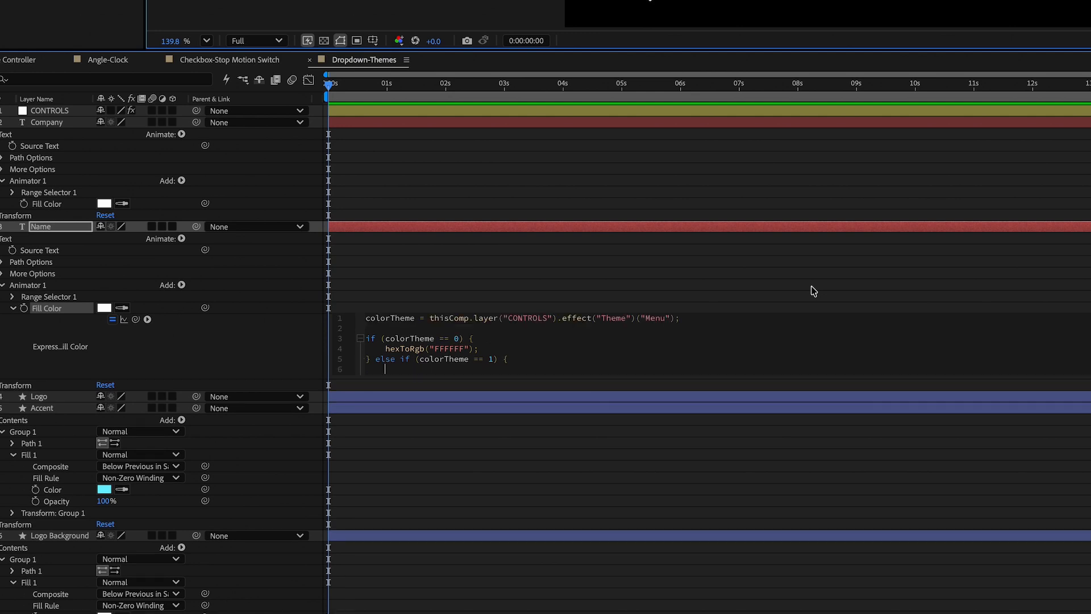
- Have the else if branch return hexToRgb("000000"); and close its brace
text(hex)
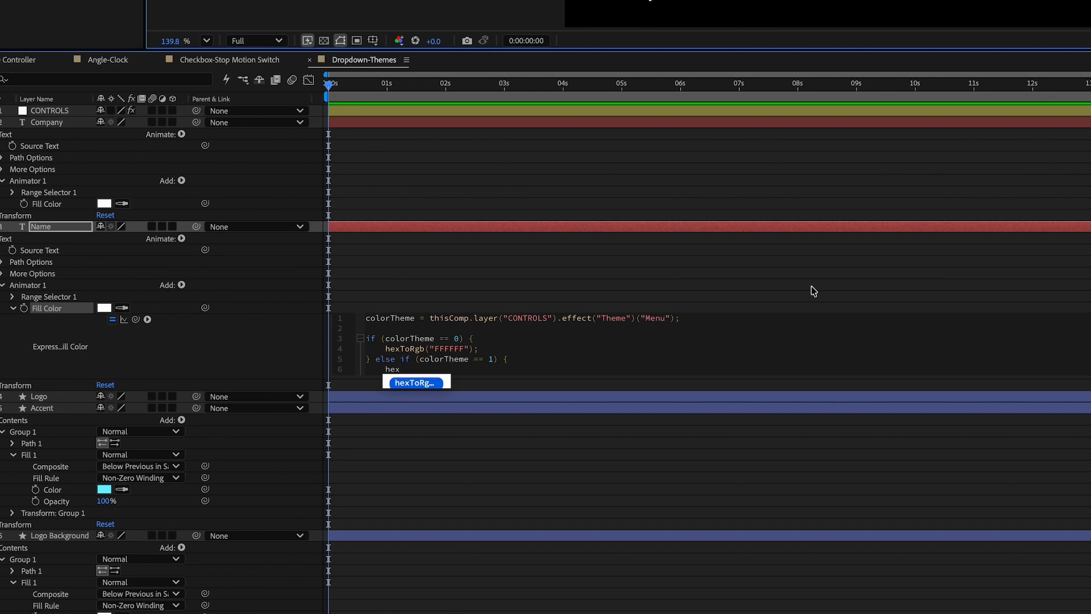
key(Return)
text((")
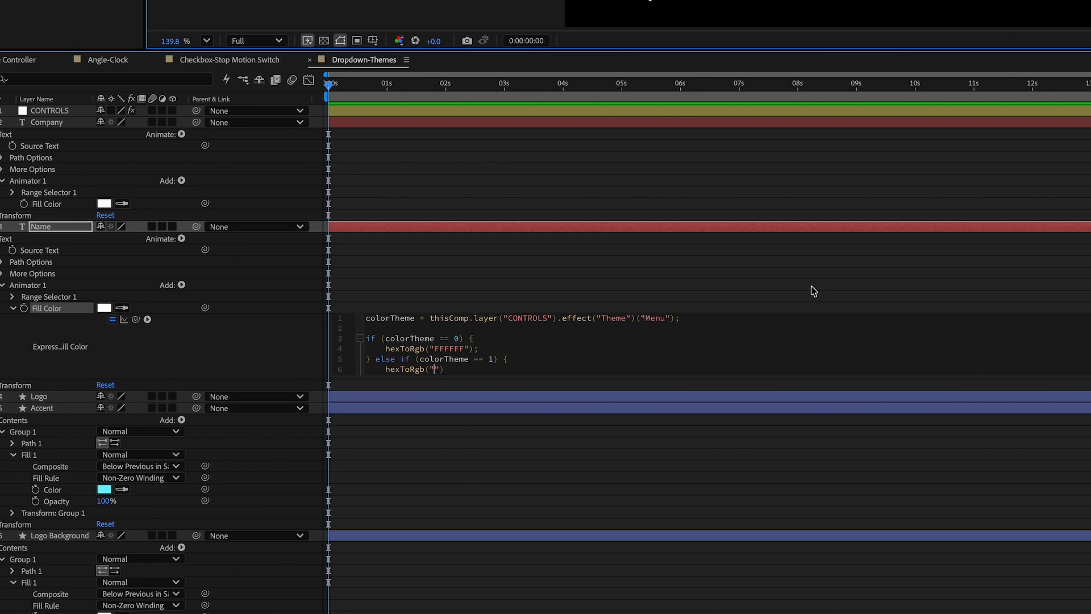
text(000000");)
key(Return)
text(})
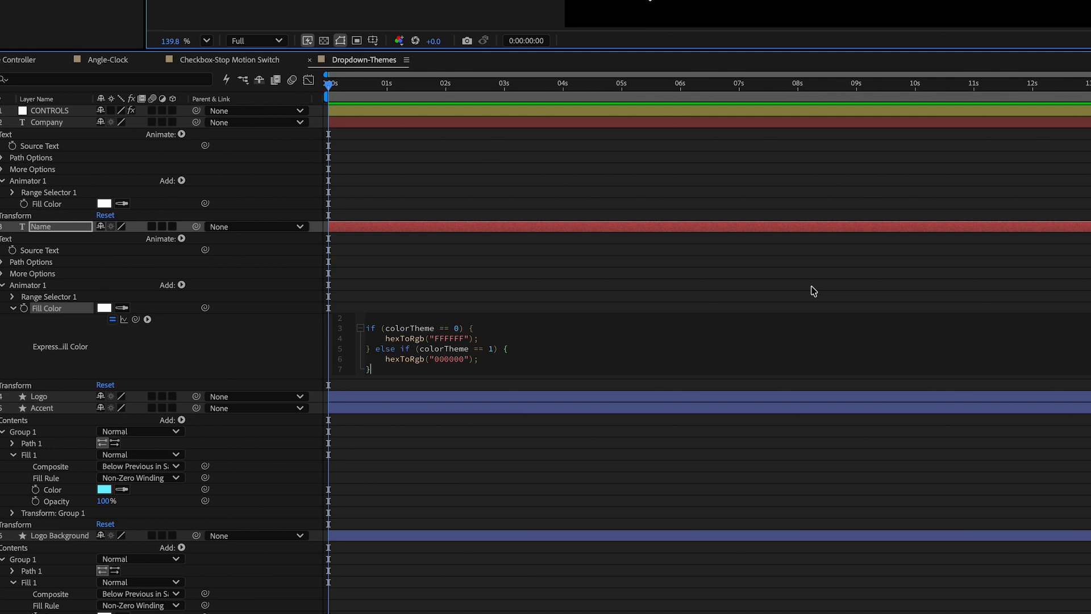
- Add a final else branch returning hexToRgb("FF0000"); and apply the Name layer's Fill Color expression
text(else {)
key(Return)
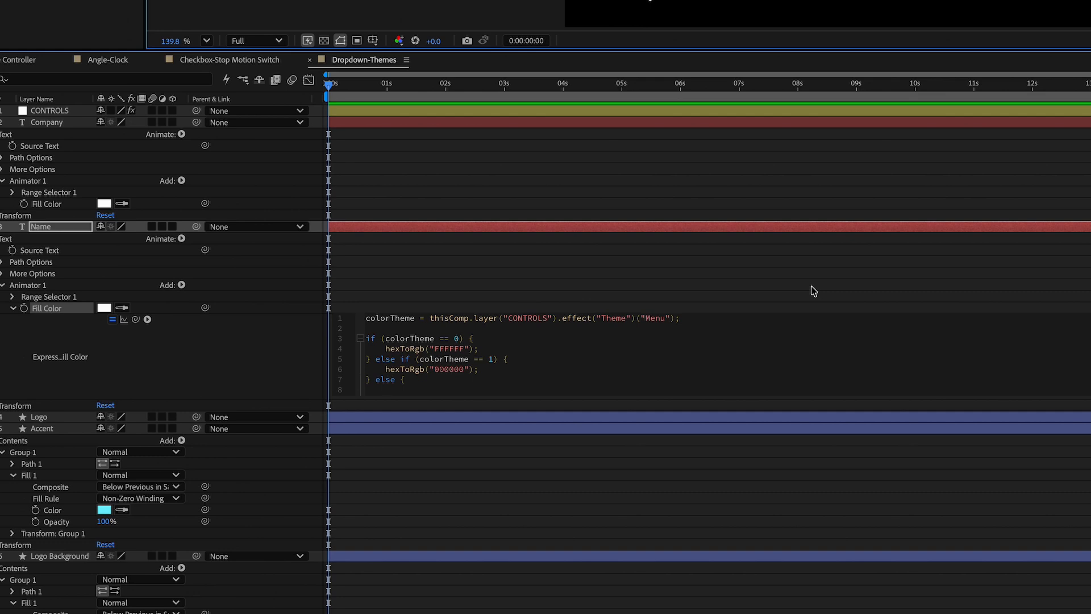
text(hex)
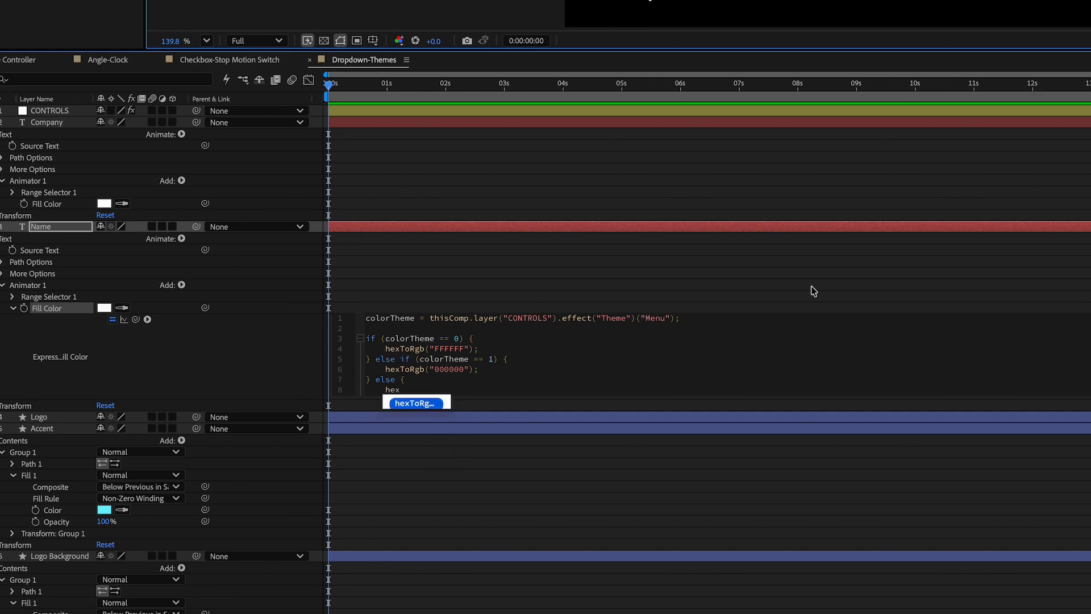
key(Return)
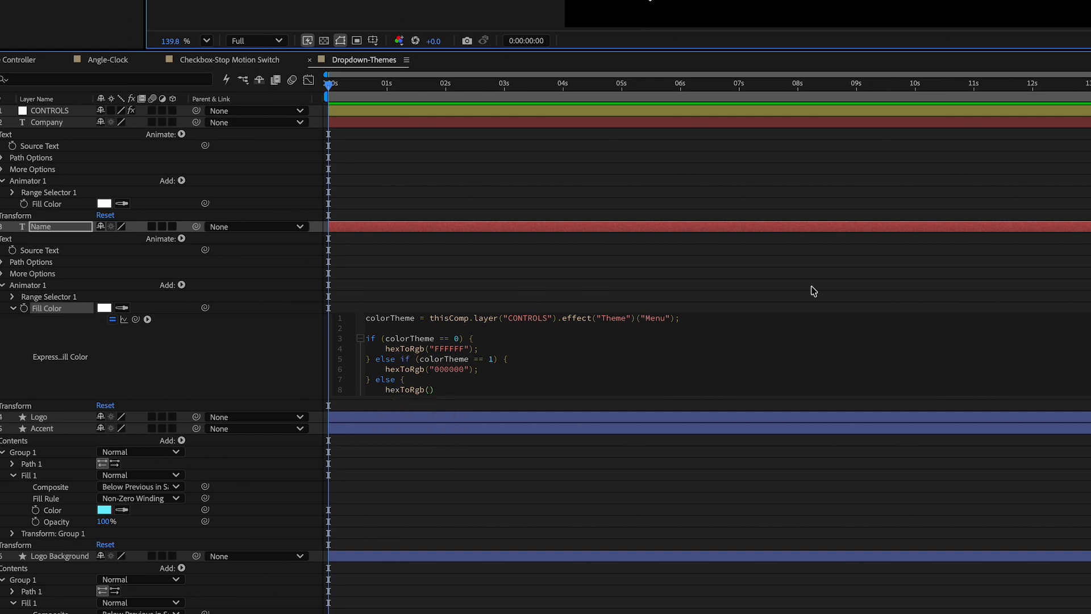
text(")
text(FF00)
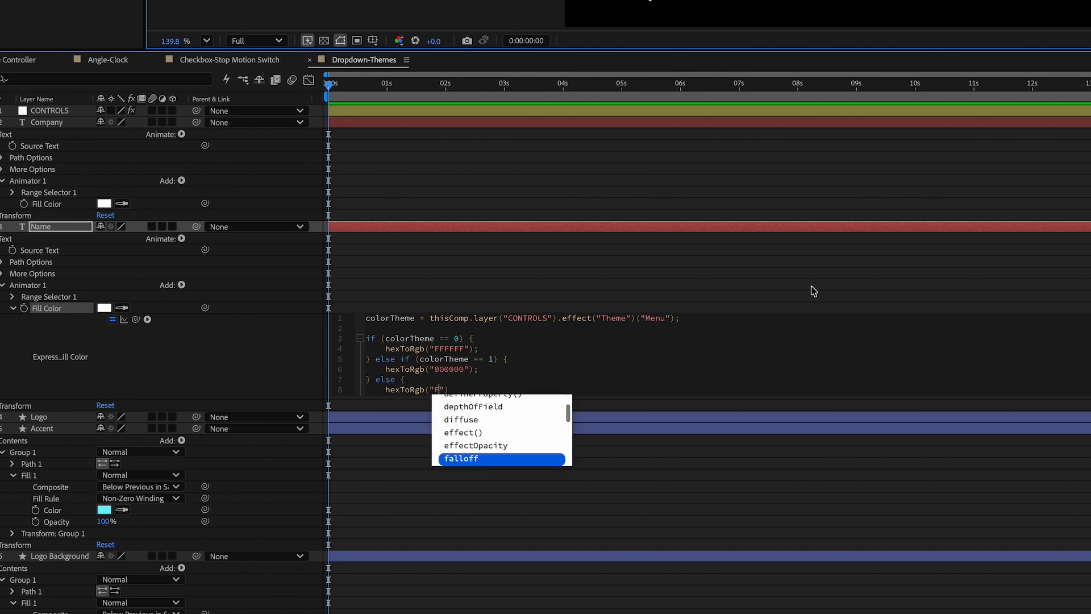
text(00)
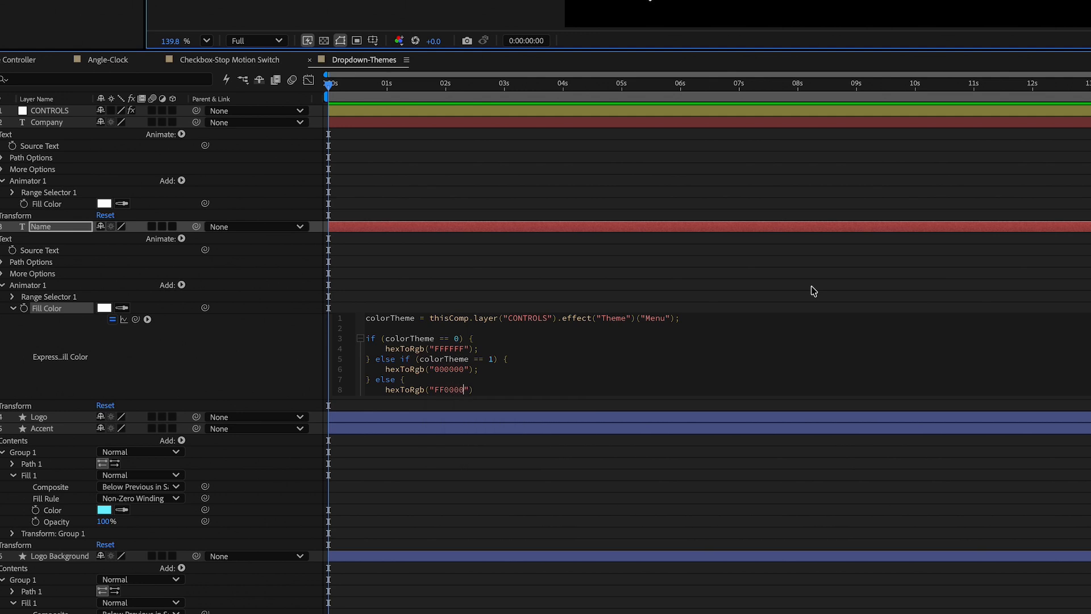
key(End)
text(;)
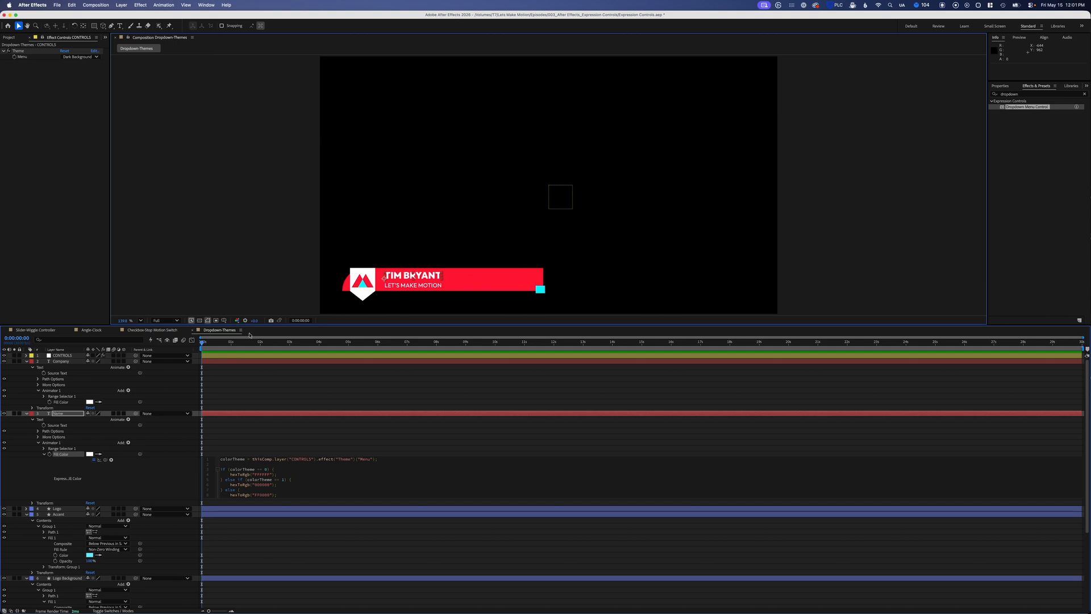
click(239, 293)
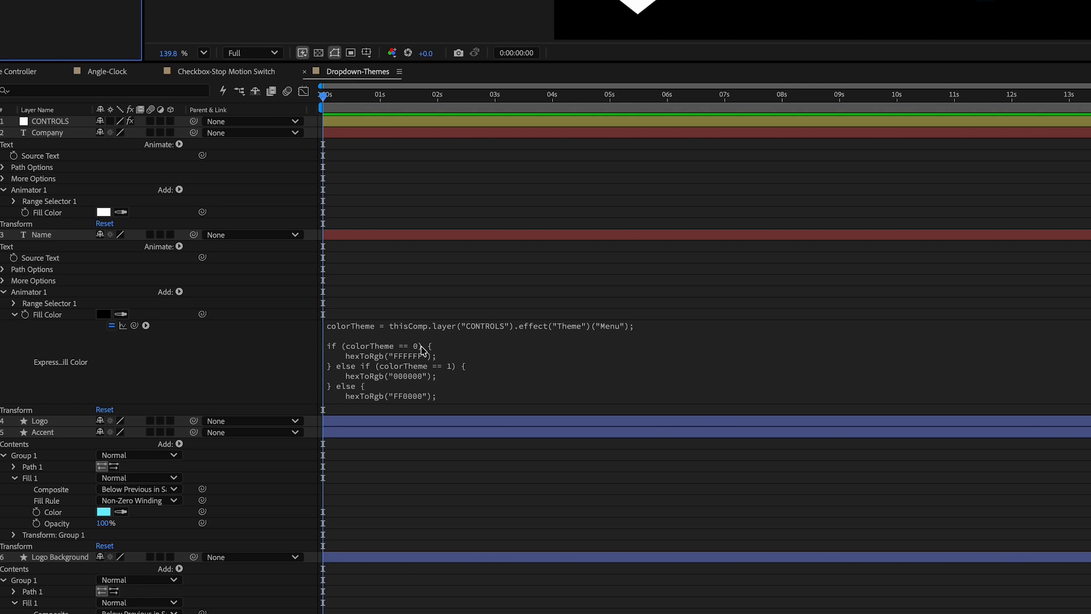
- Change the expression's conditions to colorTheme == 1 for the if branch and colorTheme == 2 for the else if branch, and apply it
click(251, 475)
click(459, 339)
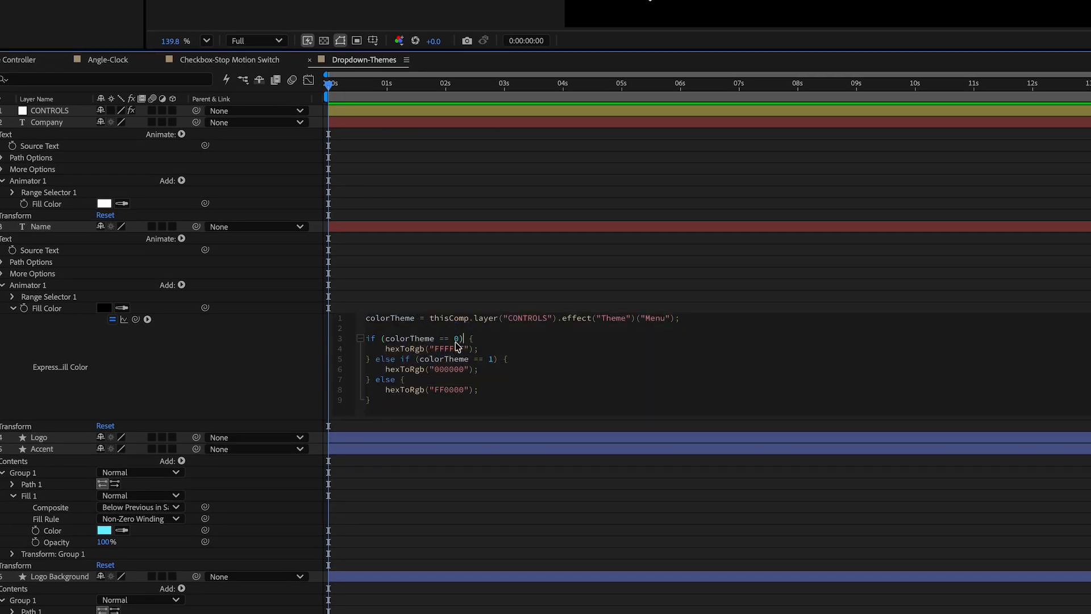
key(BackSpace)
text(1)
click(494, 367)
key(BackSpace)
text(2)
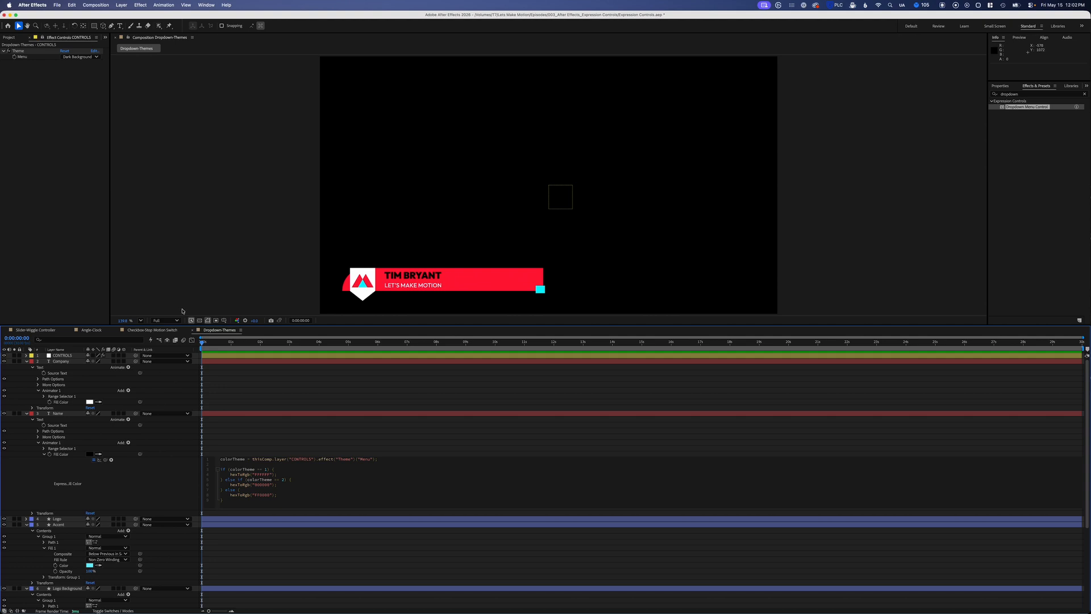
click(182, 311)
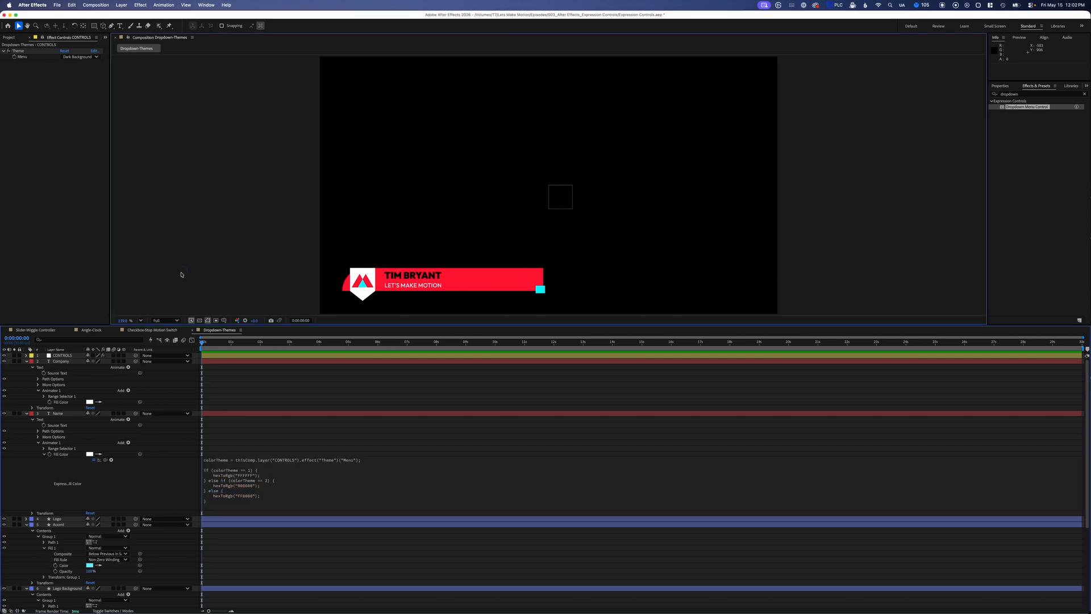
- Check the item numbers of the Theme dropdown, and switch its Menu to Light Background to test the text color
click(95, 50)
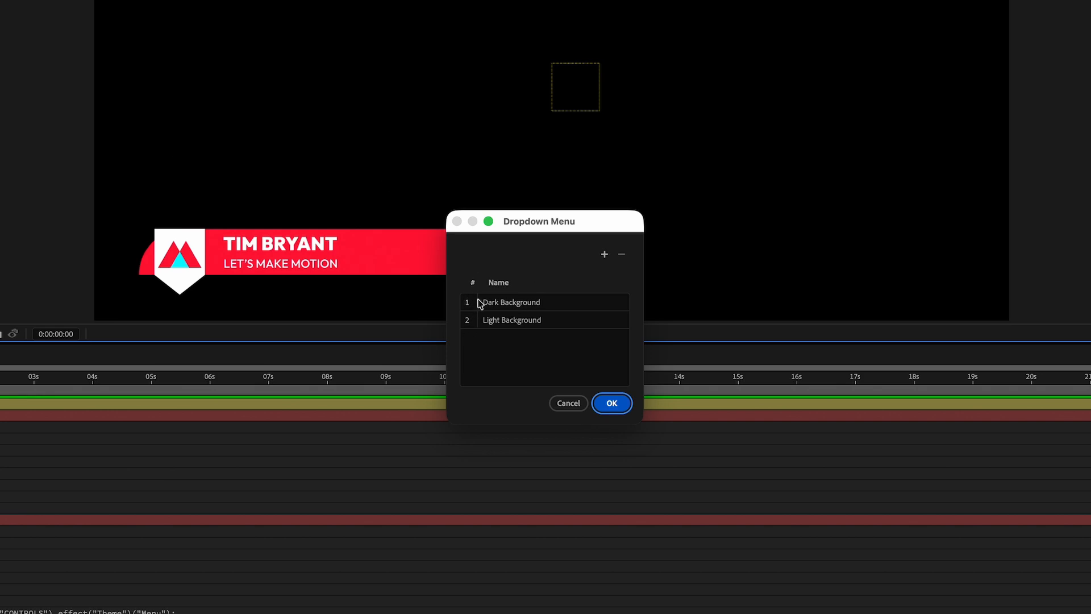
click(611, 402)
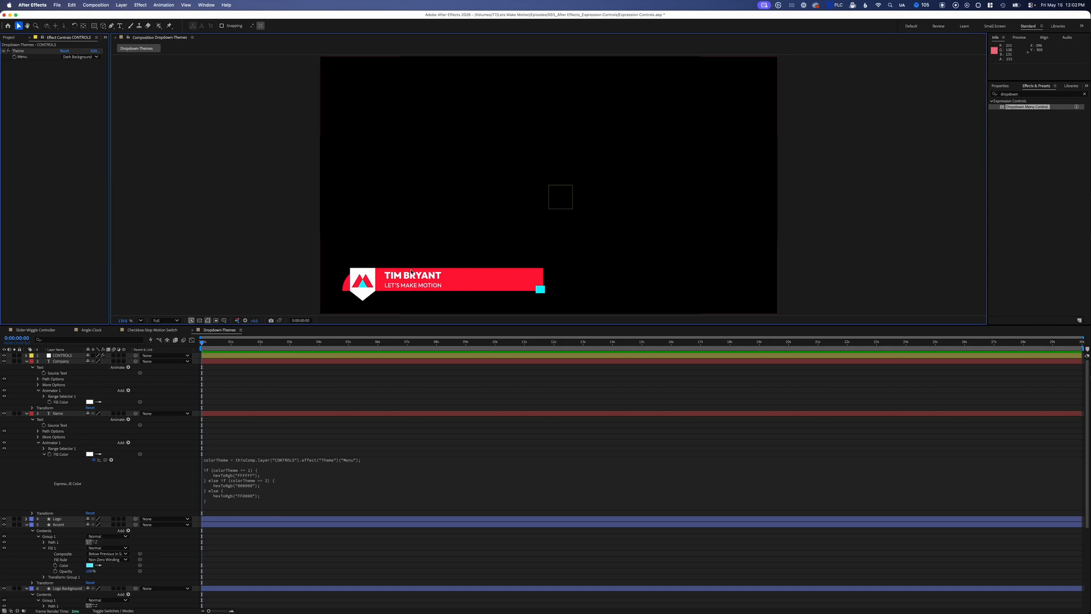
click(86, 57)
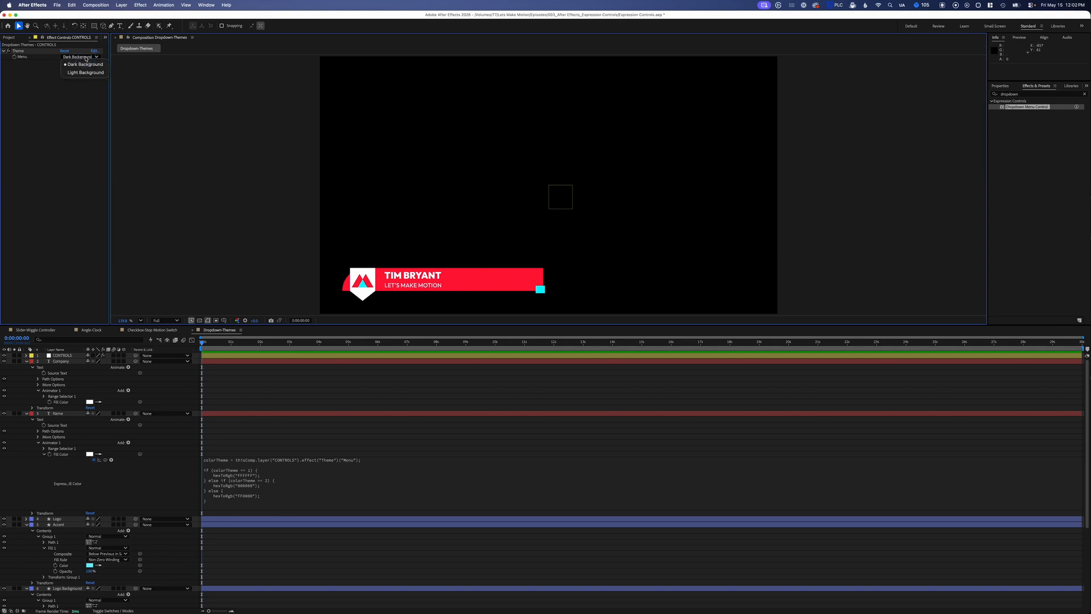
click(90, 78)
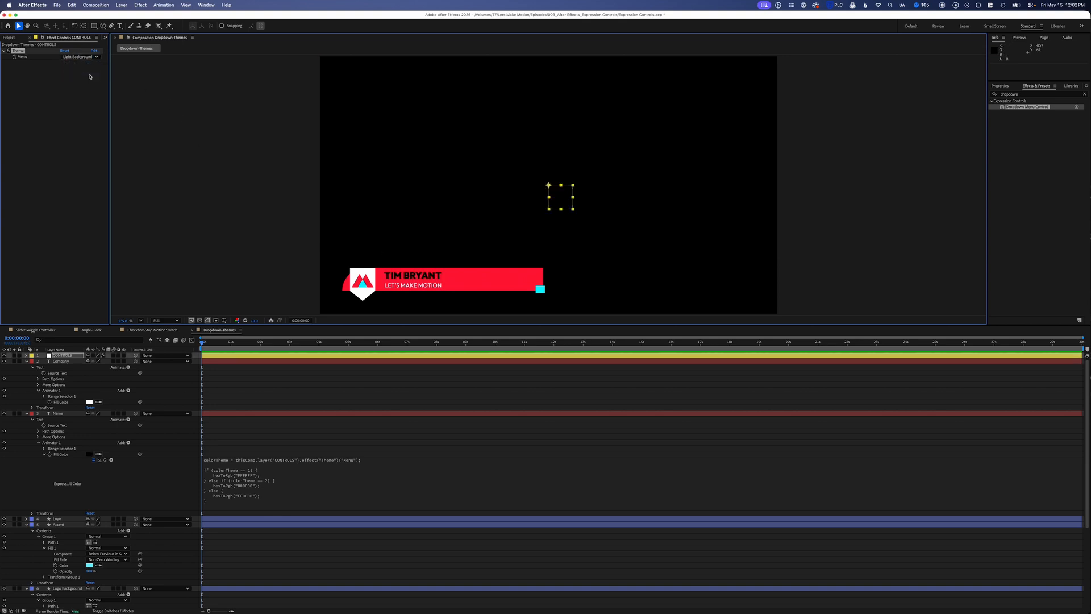
- Try the fallback color by changing the expression's conditions to colorTheme == 3 and colorTheme == 4
click(145, 288)
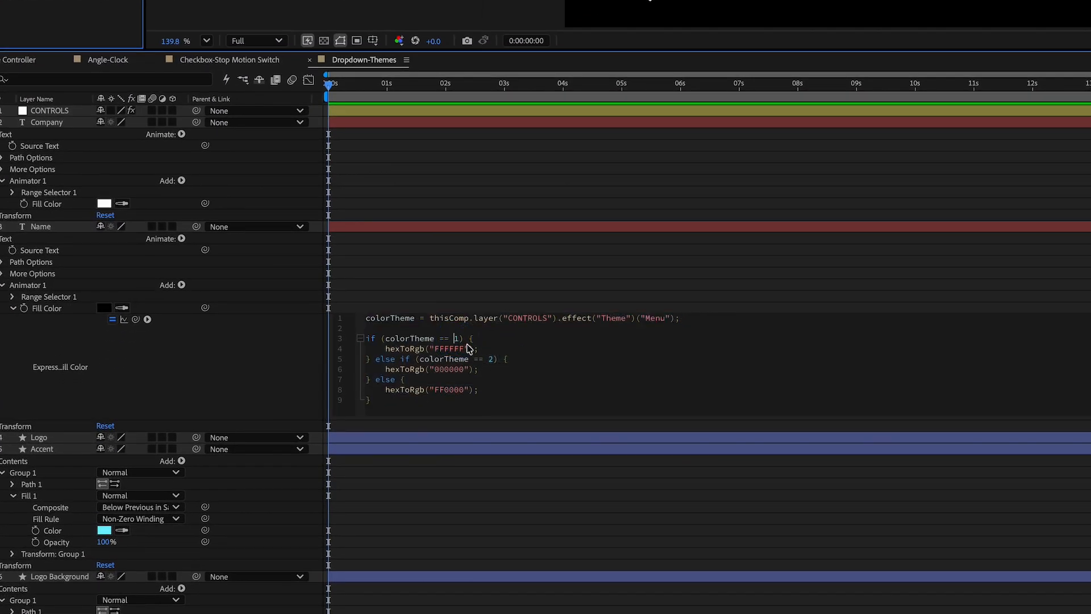
key(BackSpace)
text(3)
double_click(490, 359)
key(BackSpace)
text(4)
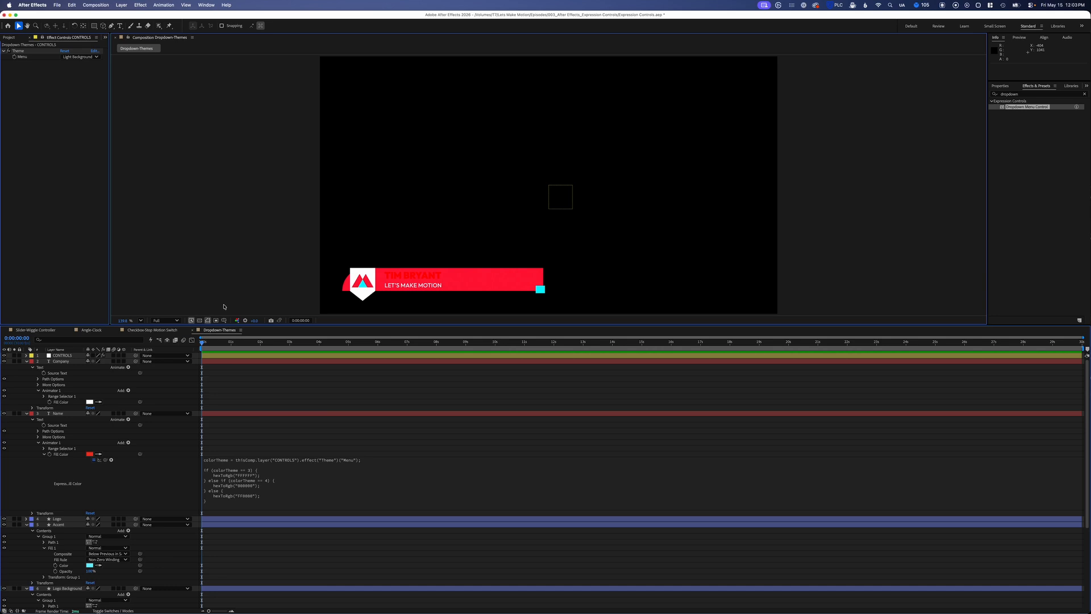
- Set the expression's conditions back to colorTheme == 1 and colorTheme == 2
click(253, 474)
click(267, 471)
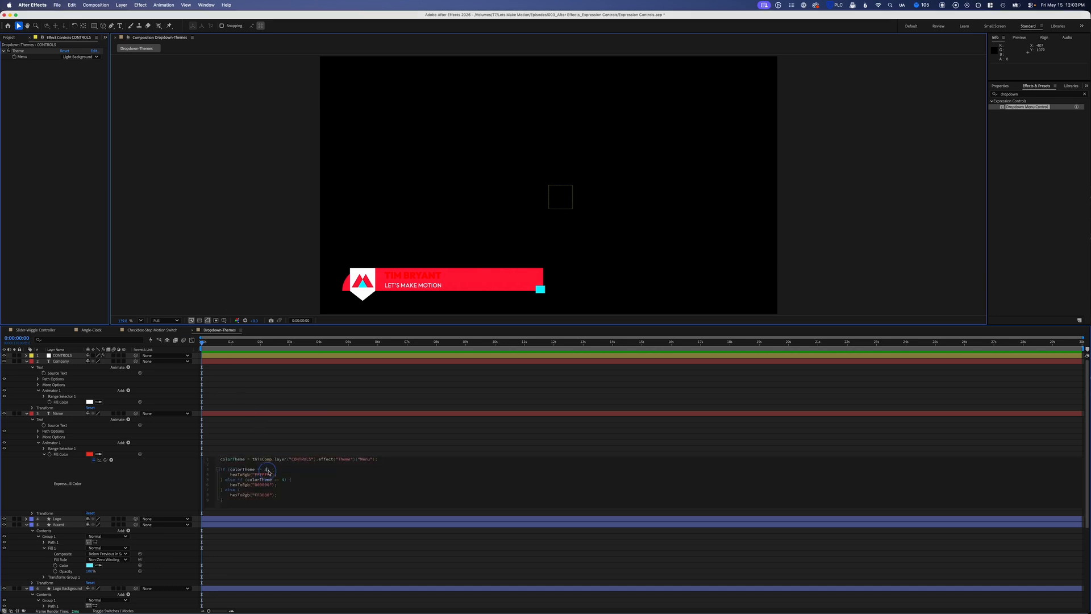
key(BackSpace)
text(1)
click(284, 479)
- Copy the Name layer's entire Fill Color expression
click(233, 501)
drag(233, 501, 205, 443)
key(super+c)
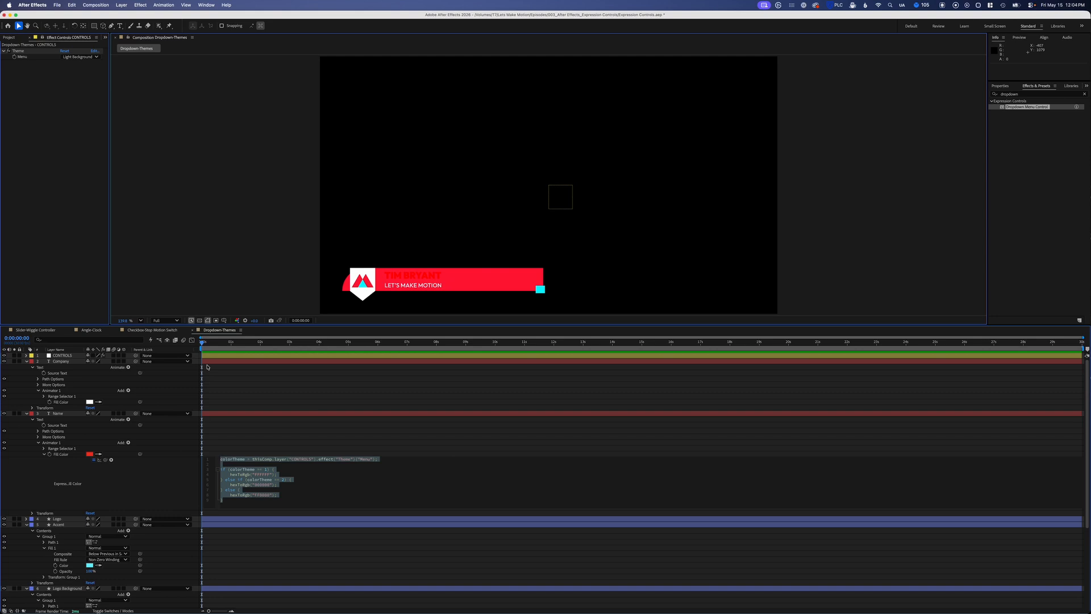
- Apply the corrected Fill Color expression and set the Theme effect's Menu to Dark Background
click(254, 462)
drag(251, 459, 375, 462)
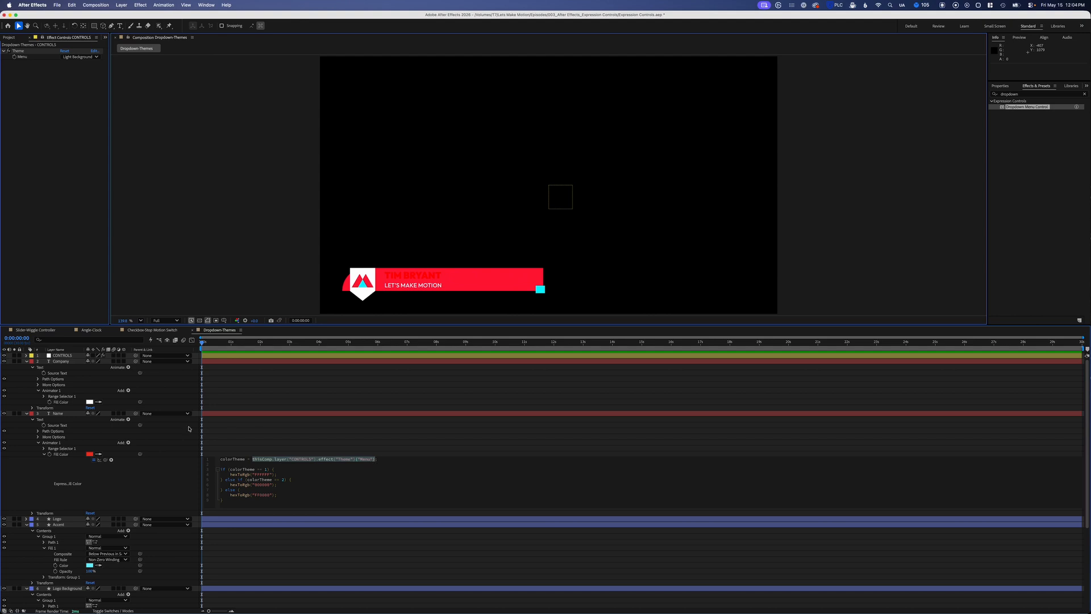
click(192, 304)
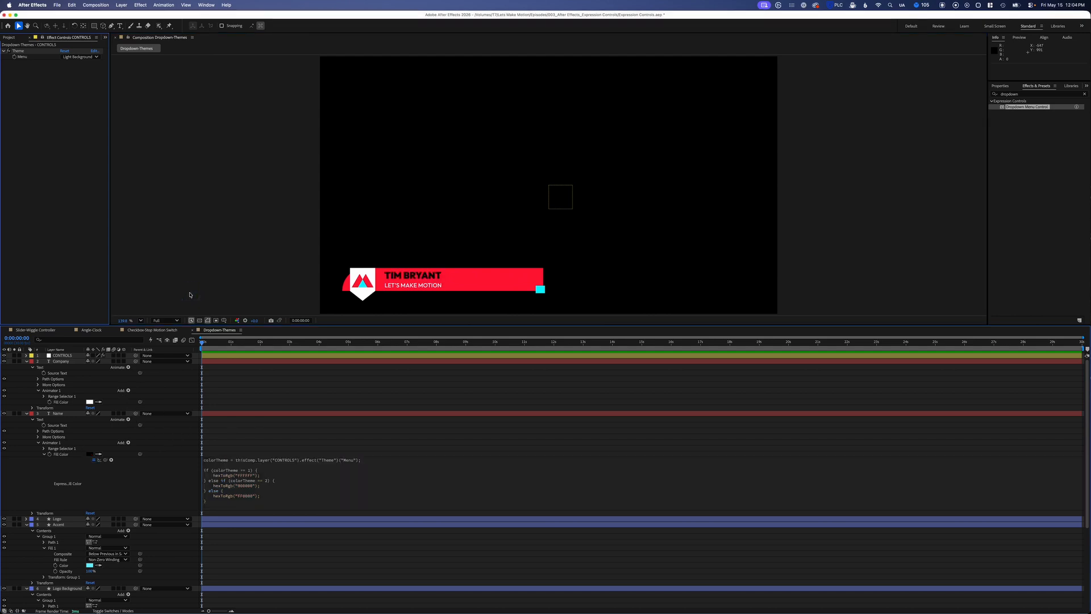
click(78, 57)
click(79, 65)
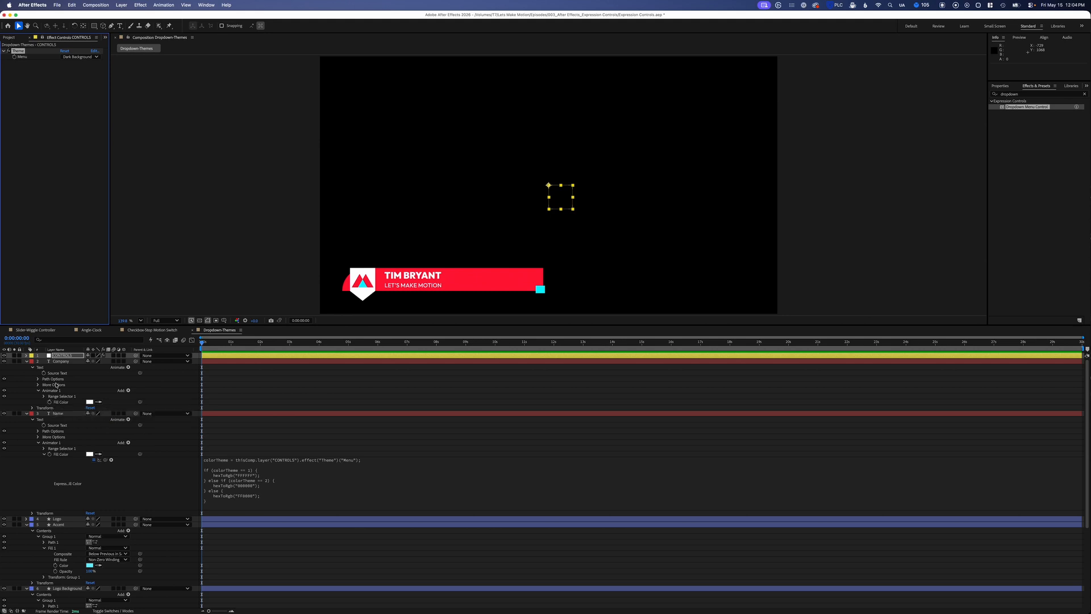
- Paste the copied theme expression into the Company layer's Fill Color and collapse the Company and Name layers
alt+click(49, 402)
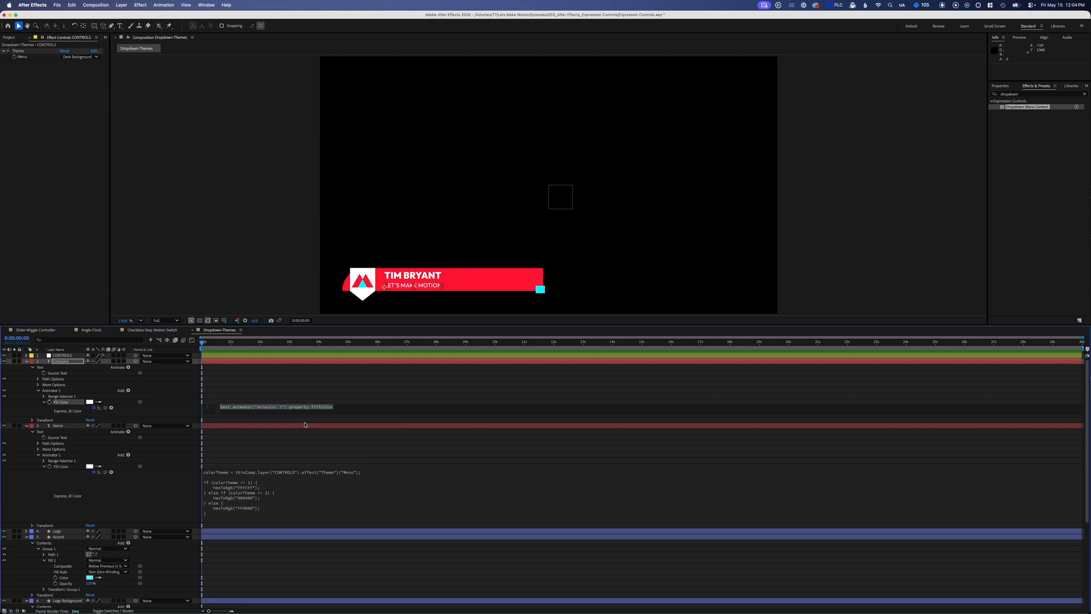
key(super+v)
click(27, 425)
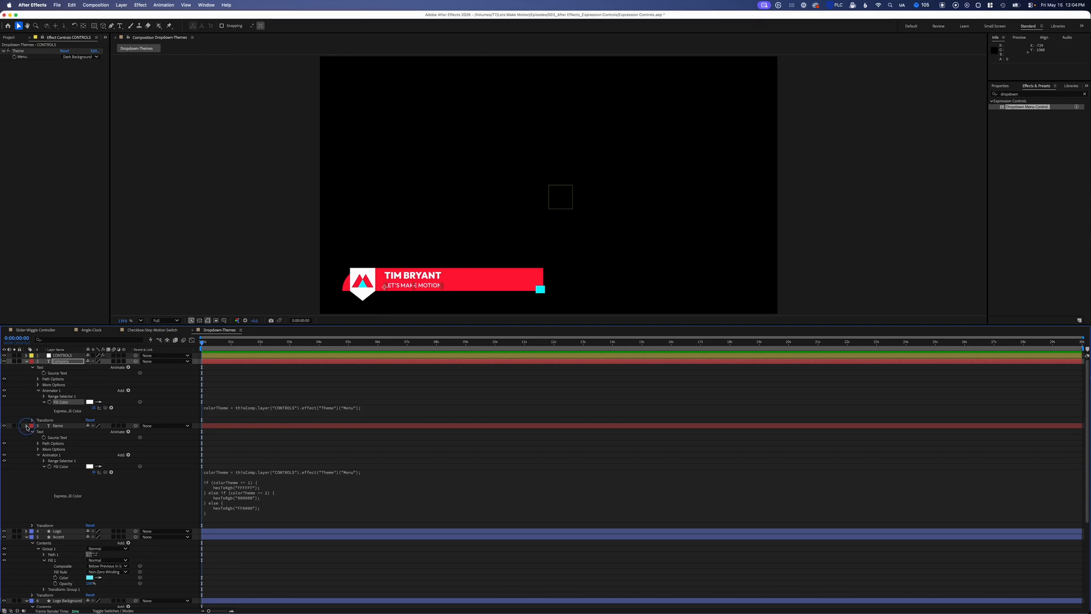
click(27, 426)
click(27, 362)
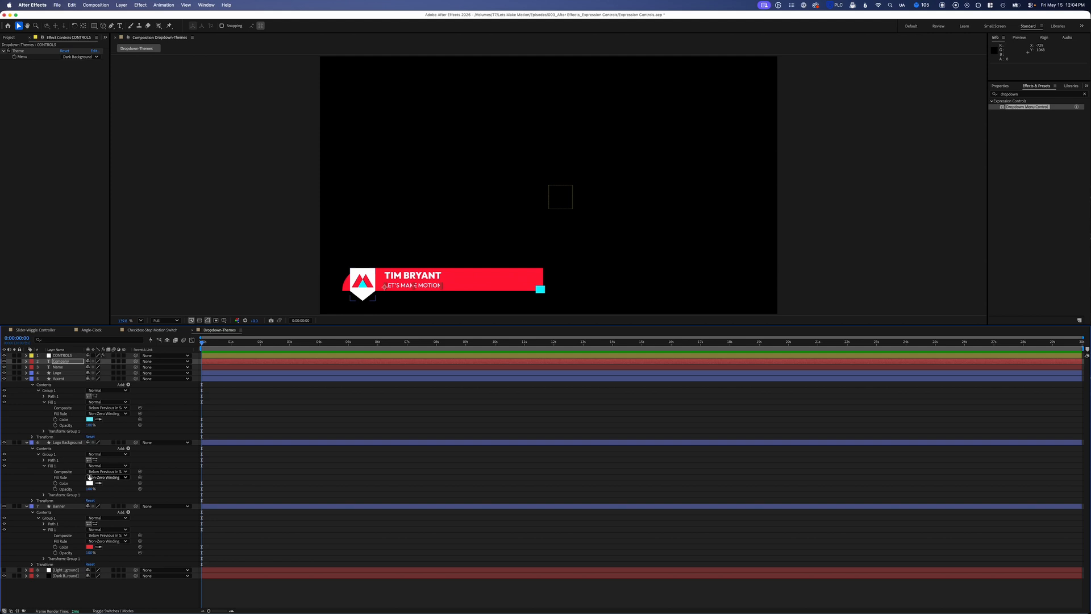
- Paste the copied theme expression into the Logo Background layer's fill Color and collapse the layer
alt+click(55, 483)
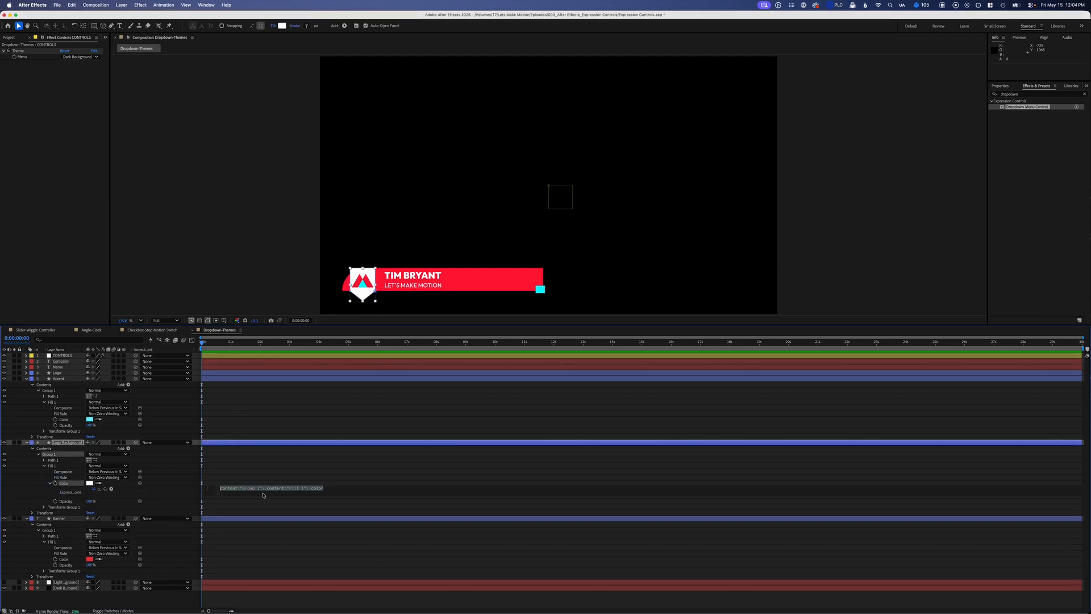
text(hexToRgb("FF0000"); })
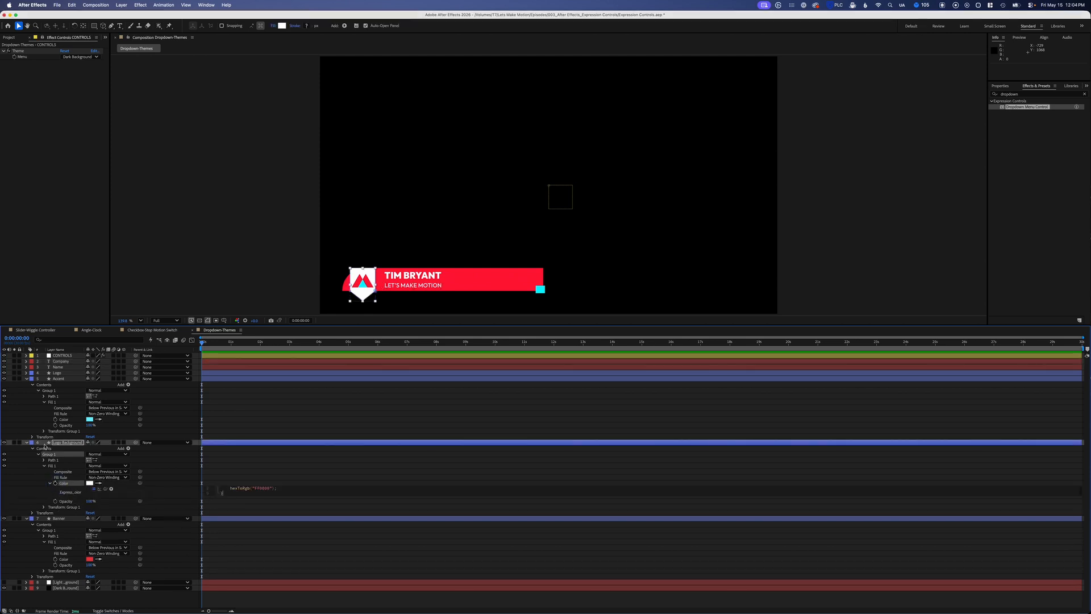
click(26, 443)
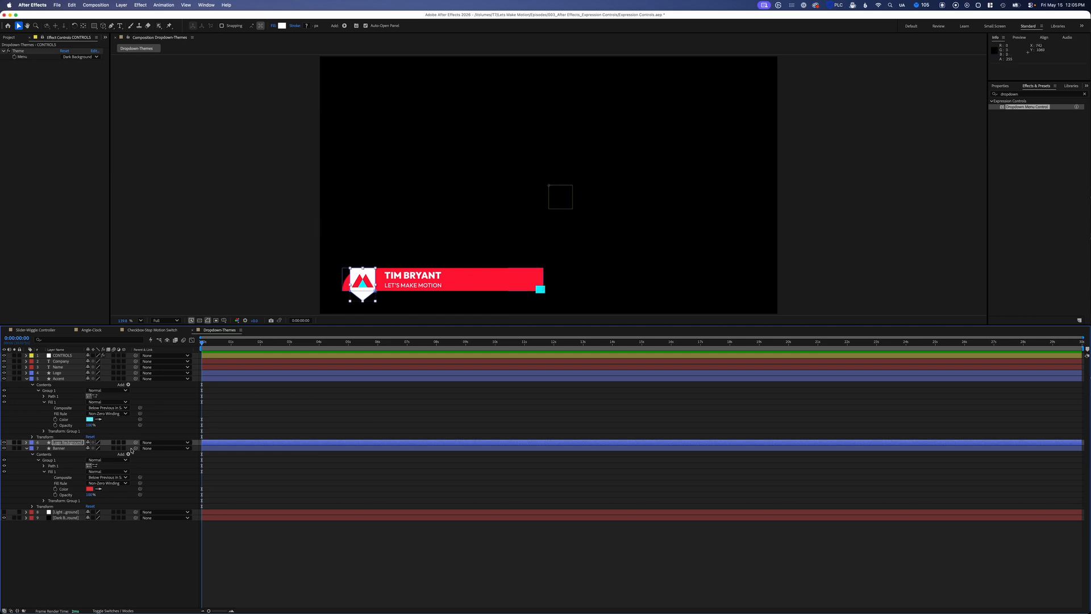
- Paste the copied theme expression into the Accent layer's fill Color and enlarge the expression area to show all its lines
click(56, 419)
alt+click(56, 420)
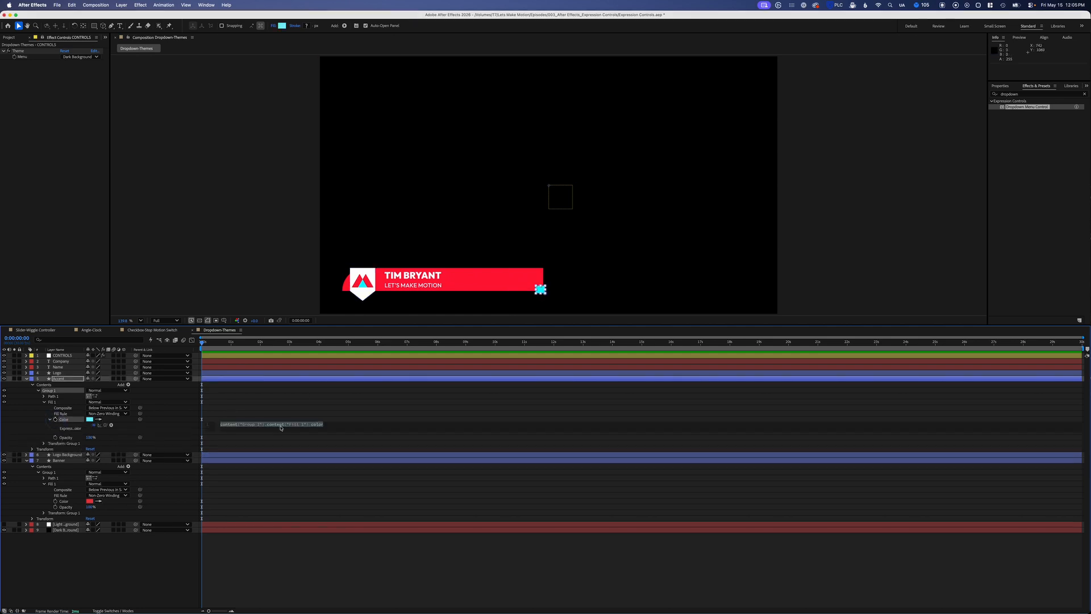
key(super+v)
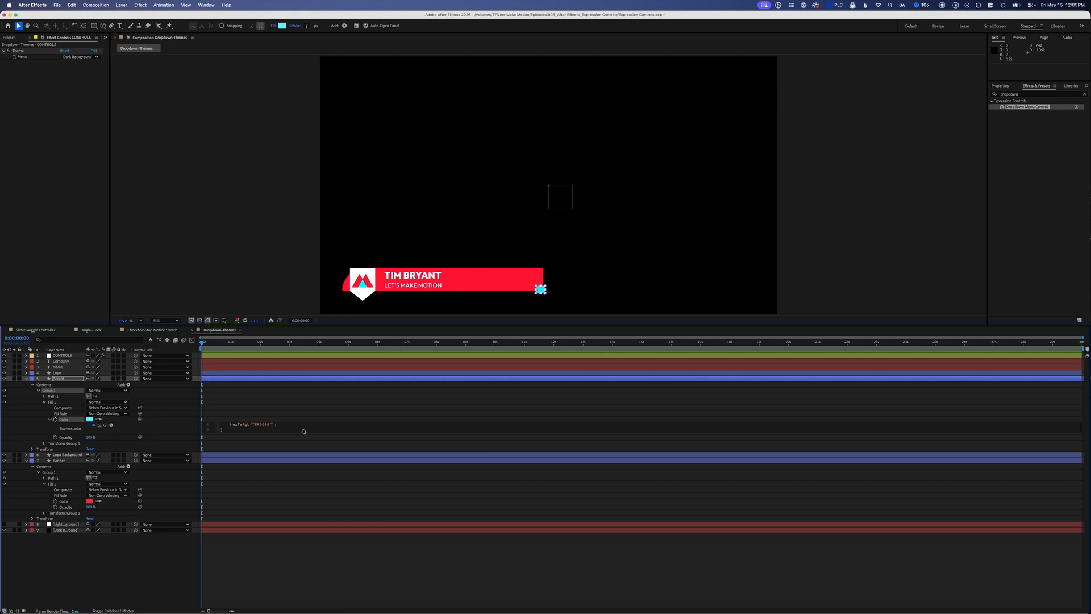
drag(258, 435, 258, 500)
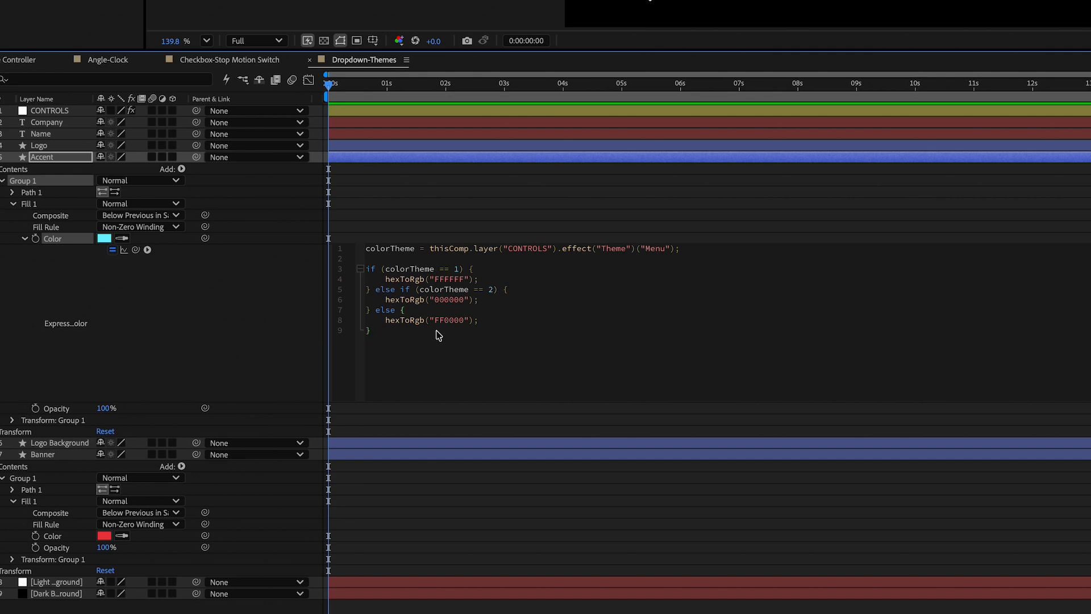
- Set the hex color for colorTheme == 1 in the Accent expression to 00F5FF
click(439, 335)
key(Right)
key(Right)
key(BackSpace)
key(BackSpace)
key(BackSpace)
key(BackSpace)
key(BackSpace)
key(BackSpace)
text(00F5FF)
- Set the hex color for colorTheme == 2 in the Accent expression to FF1E42
key(Delete)
key(Delete)
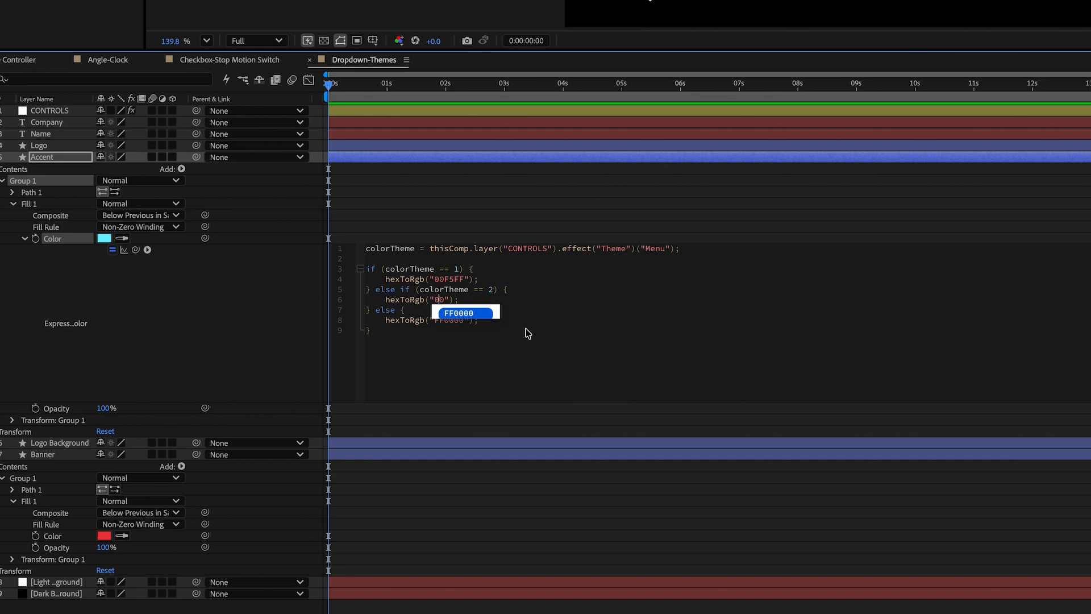
key(Delete)
key(BackSpace)
key(BackSpace)
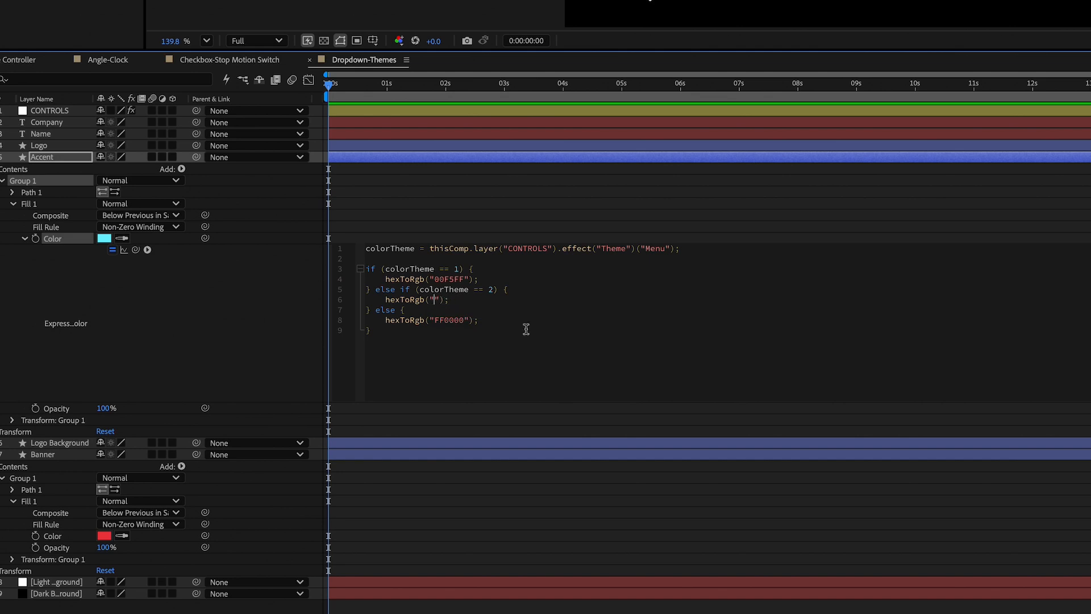
text(FF1E42)
- Set the else fallback color in the Accent expression to FFFFFF, apply the expression and collapse the layer
click(455, 326)
click(443, 324)
key(Delete)
key(Delete)
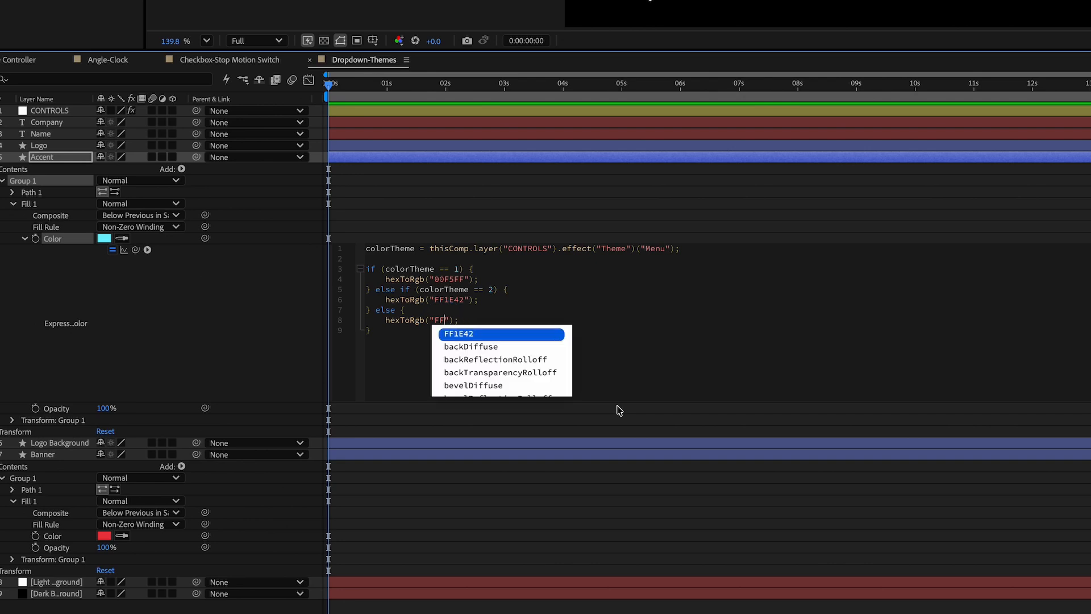
text(FFFF)
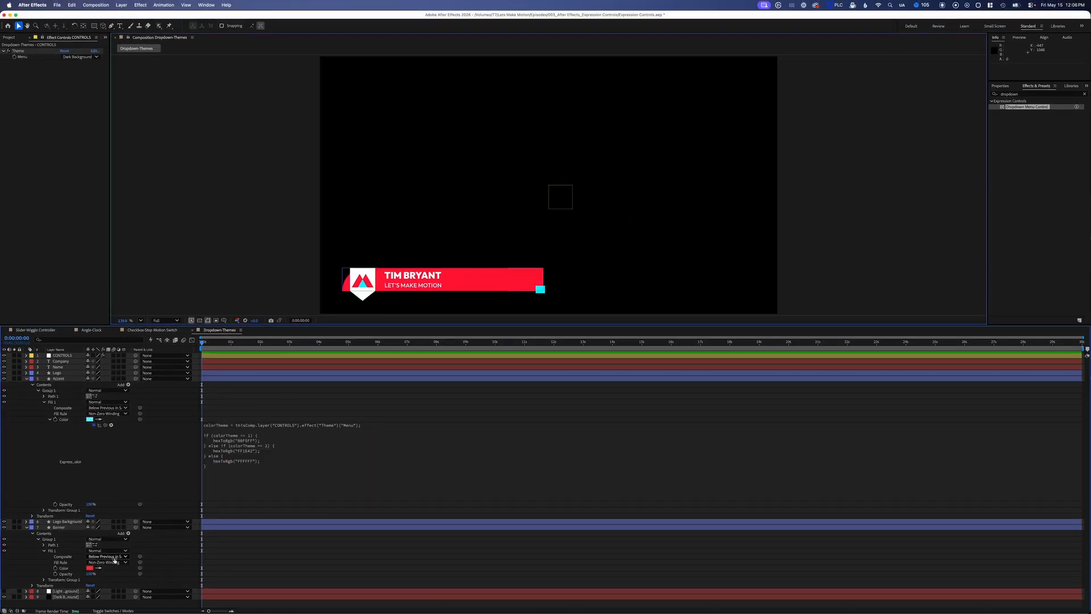
click(26, 379)
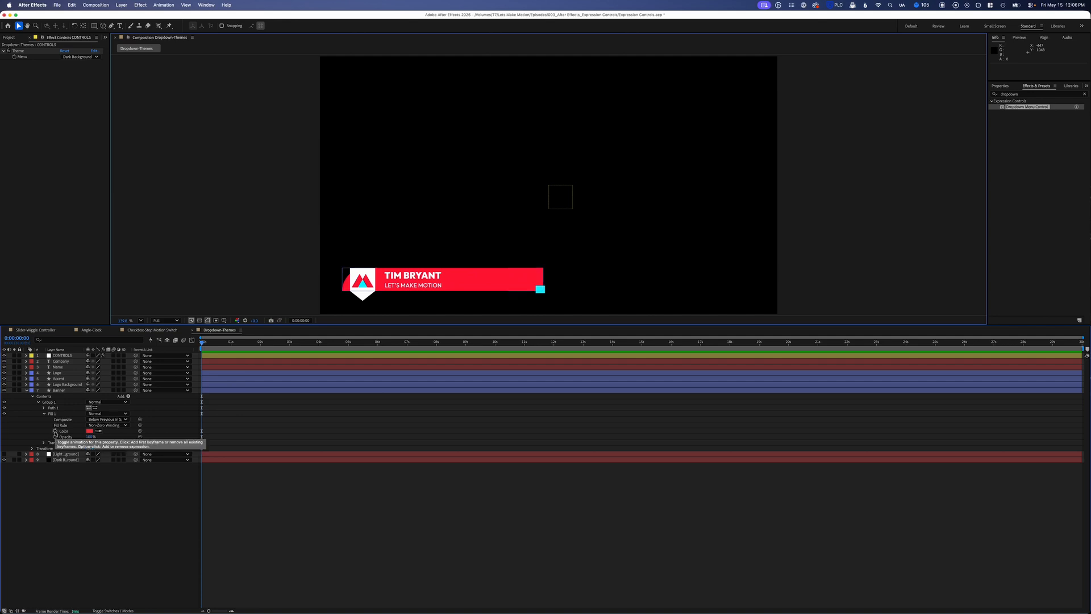
- Paste the theme expression into the Banner layer's fill Color and set its colorTheme == 1 color to FF1E42
alt+click(56, 431)
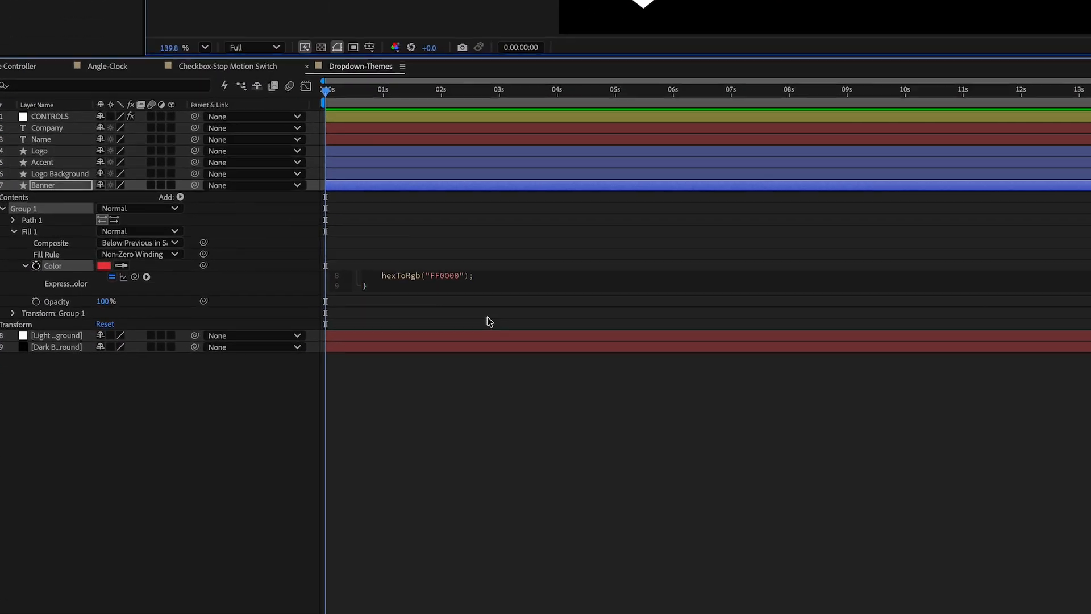
drag(509, 291, 498, 444)
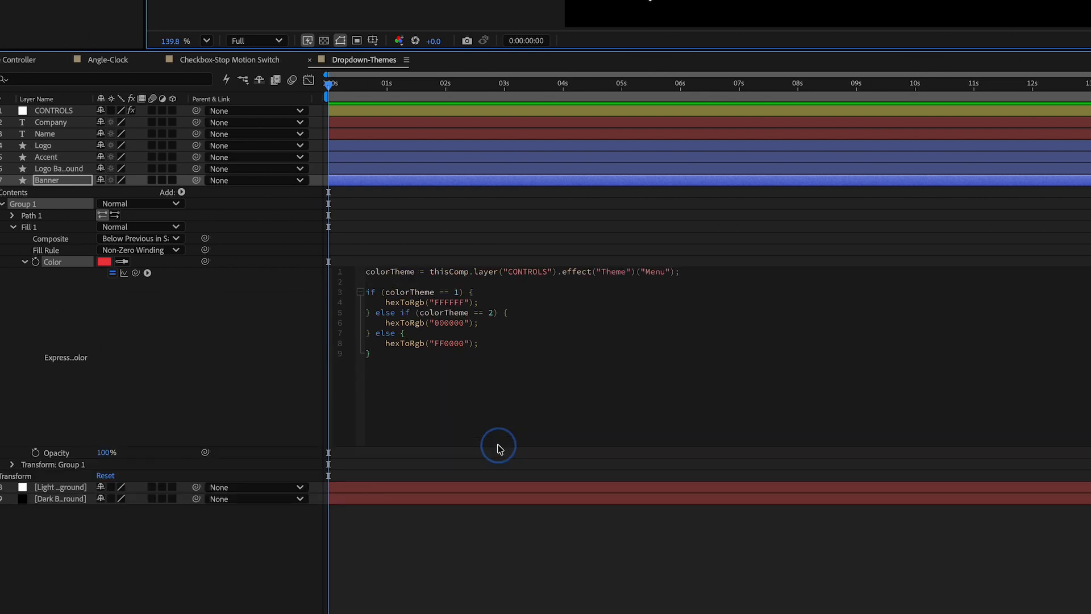
click(446, 304)
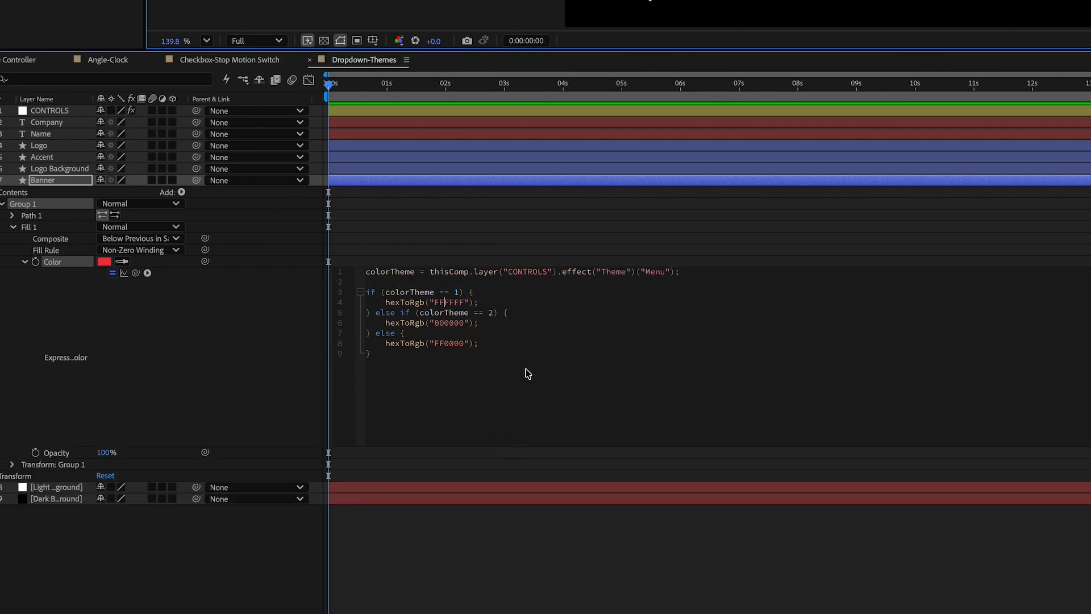
key(BackSpace)
key(Delete)
key(Delete)
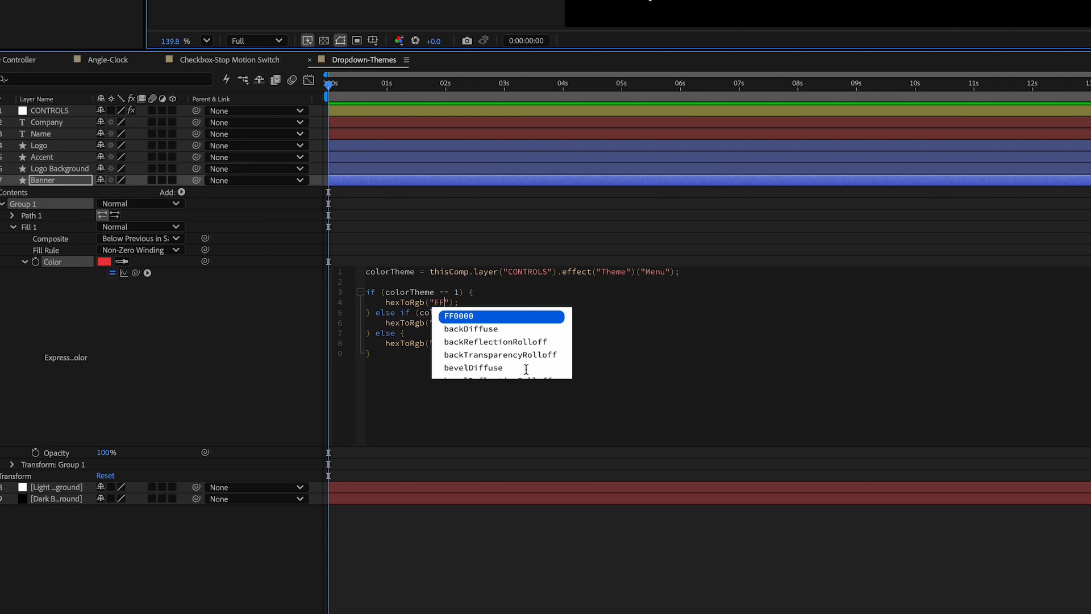
text(1E42)
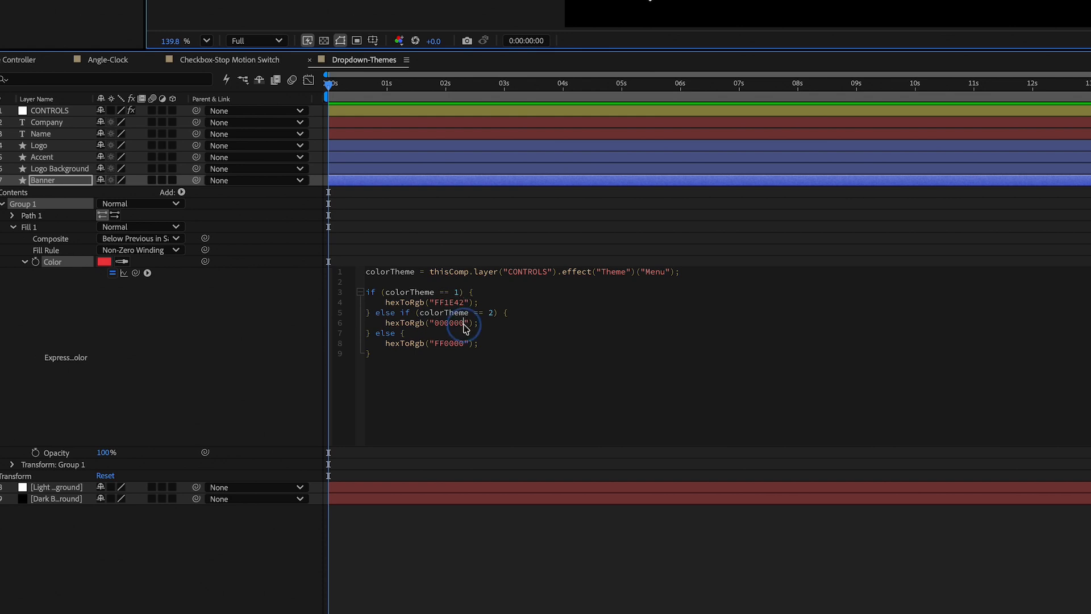
- Set the hex color for colorTheme == 2 in the Banner expression to 00F5FF
key(BackSpace)
key(BackSpace)
key(BackSpace)
key(BackSpace)
key(BackSpace)
key(BackSpace)
text(00F5FF)
- Set the else fallback color in the Banner expression to FFFFFF, apply the expression and deselect the layer
key(BackSpace)
key(BackSpace)
key(BackSpace)
key(BackSpace)
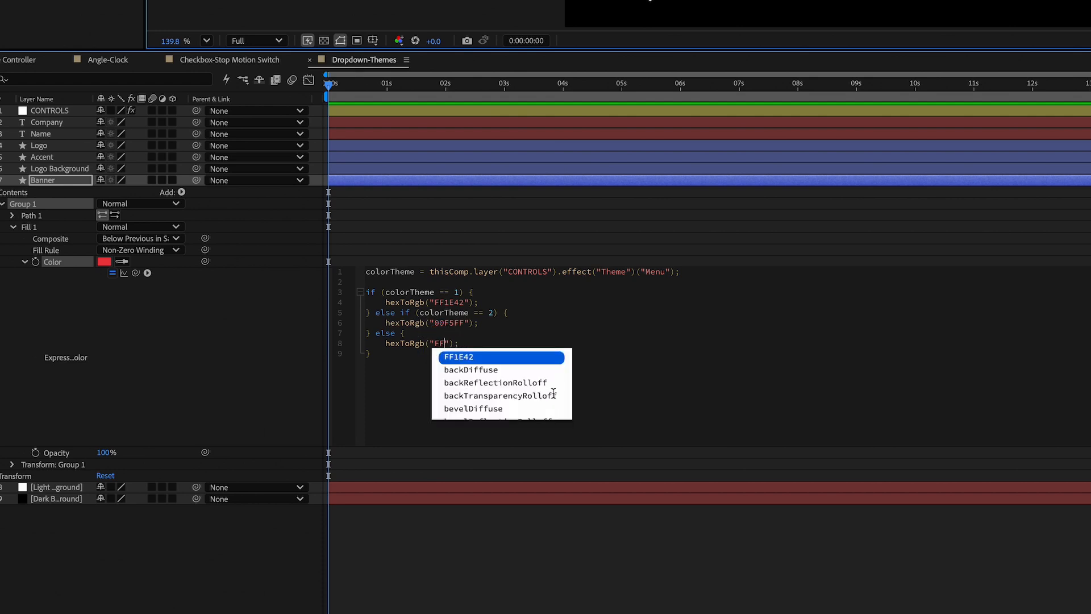
text(FFFFFF)
key(Down)
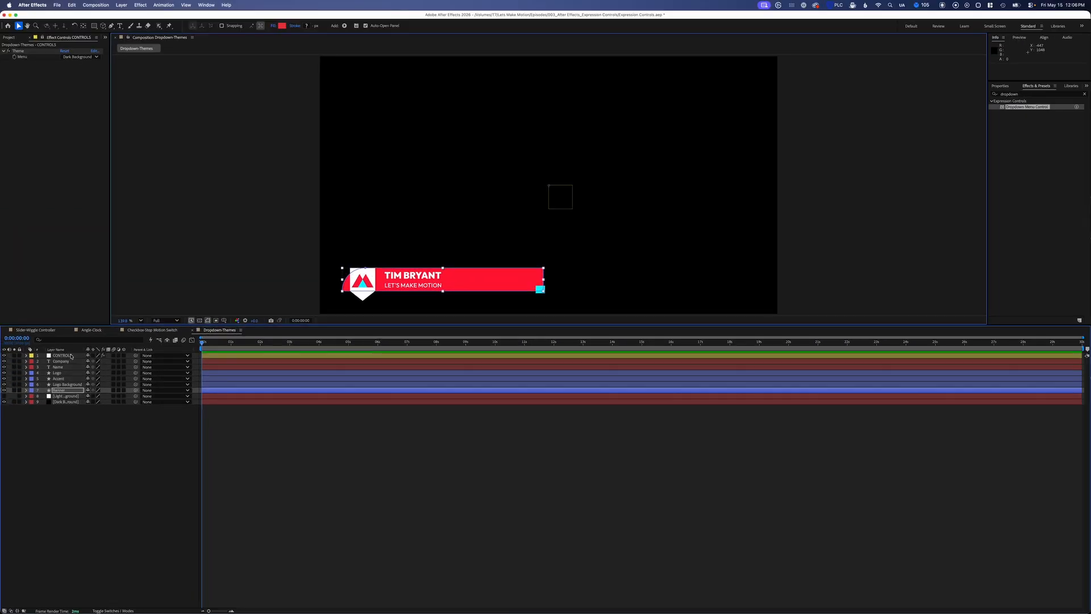
click(164, 263)
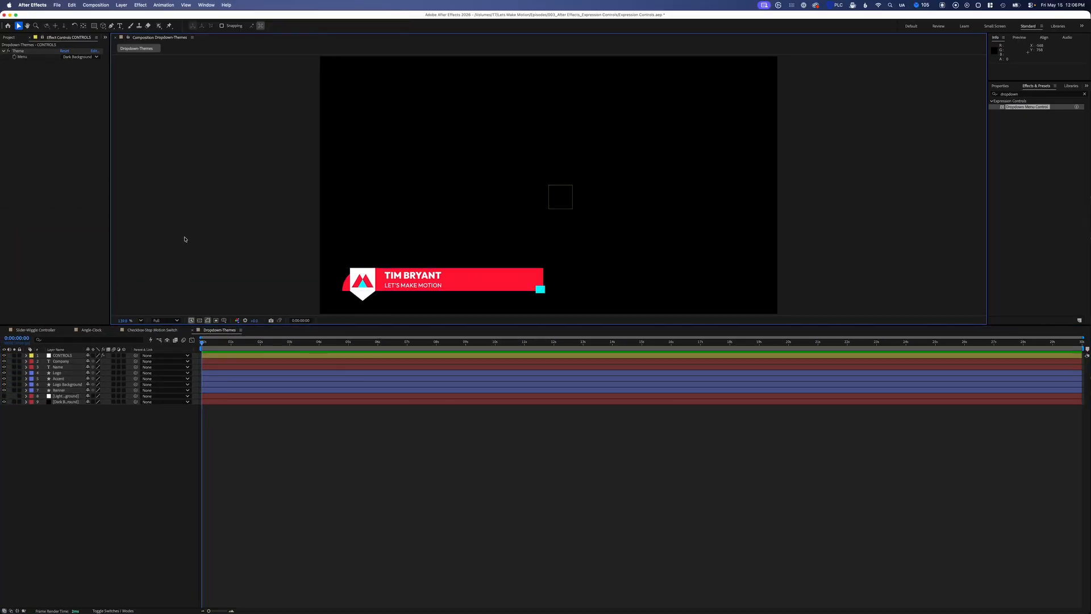
- Test the light theme by showing the Light Background layer and setting the Theme effect's Menu to Light Background
click(4, 396)
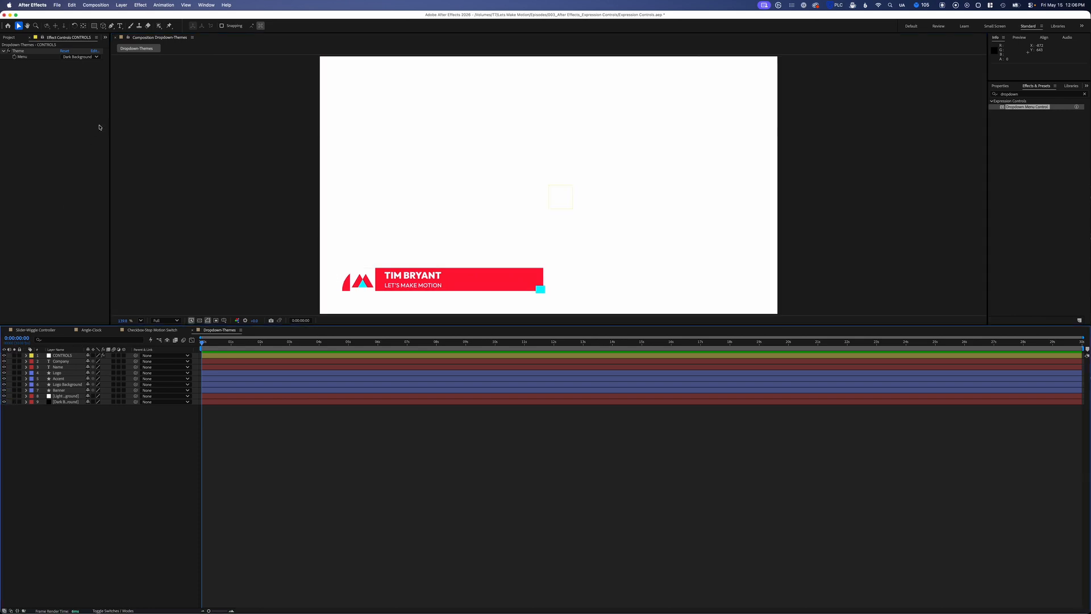
click(98, 58)
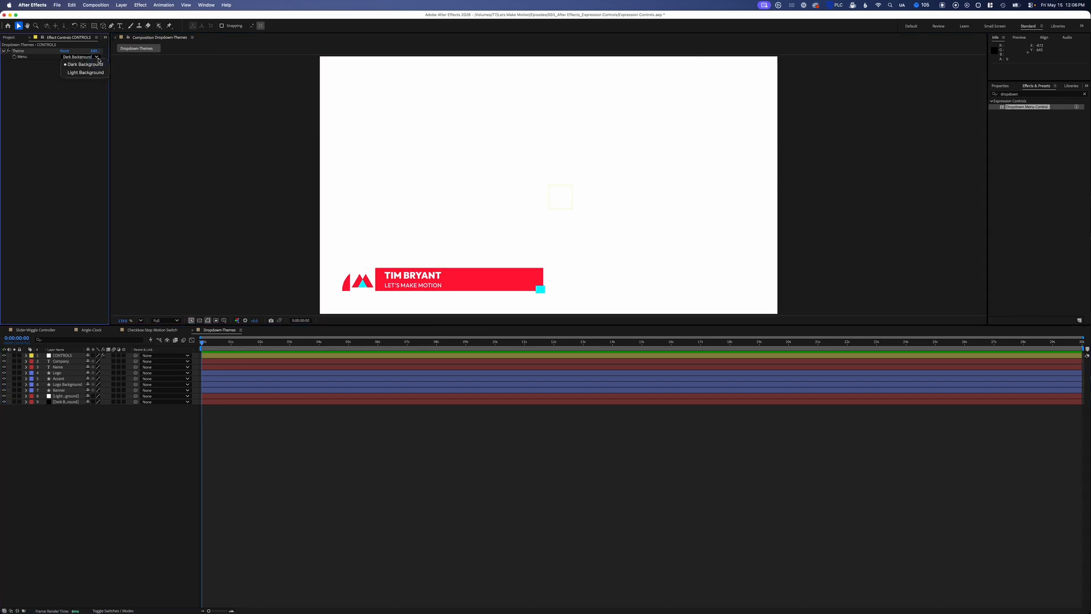
click(92, 73)
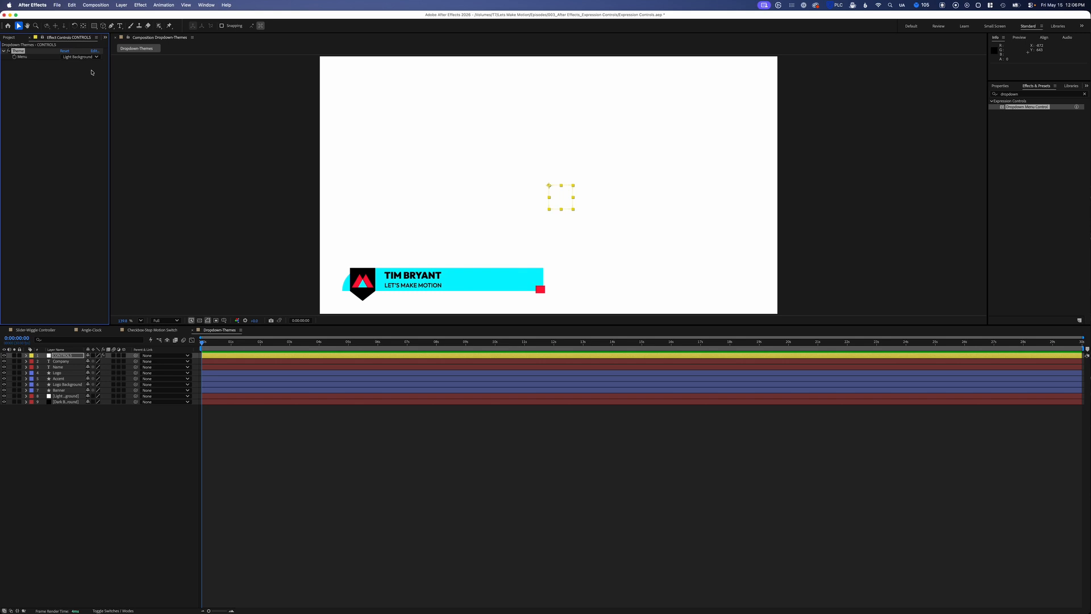
- Hide the Light Background layer and set the Theme effect's Menu to Dark Background
click(4, 395)
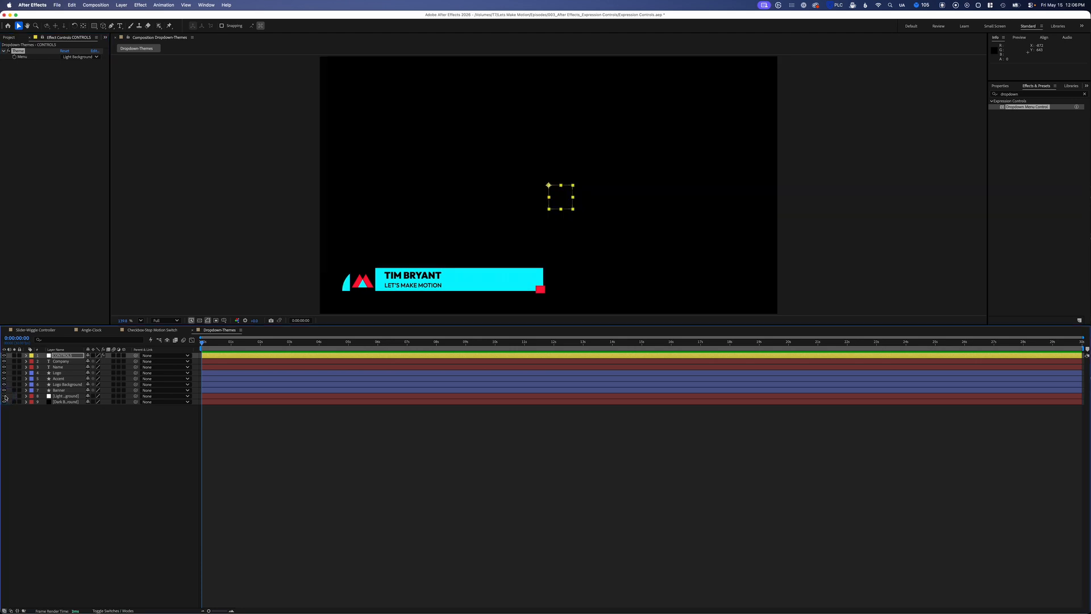
click(88, 57)
click(91, 65)
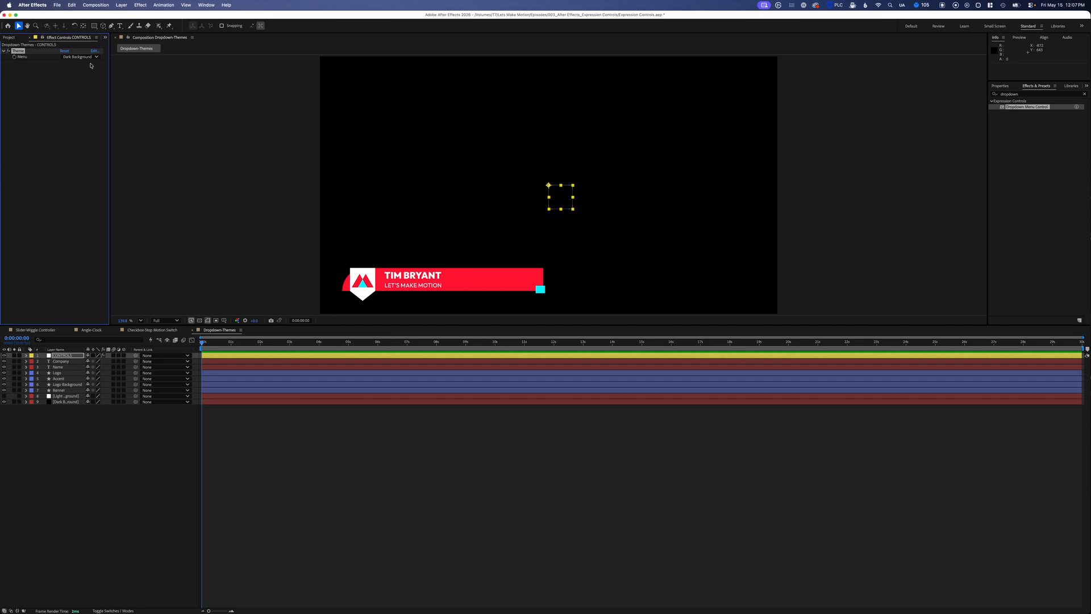